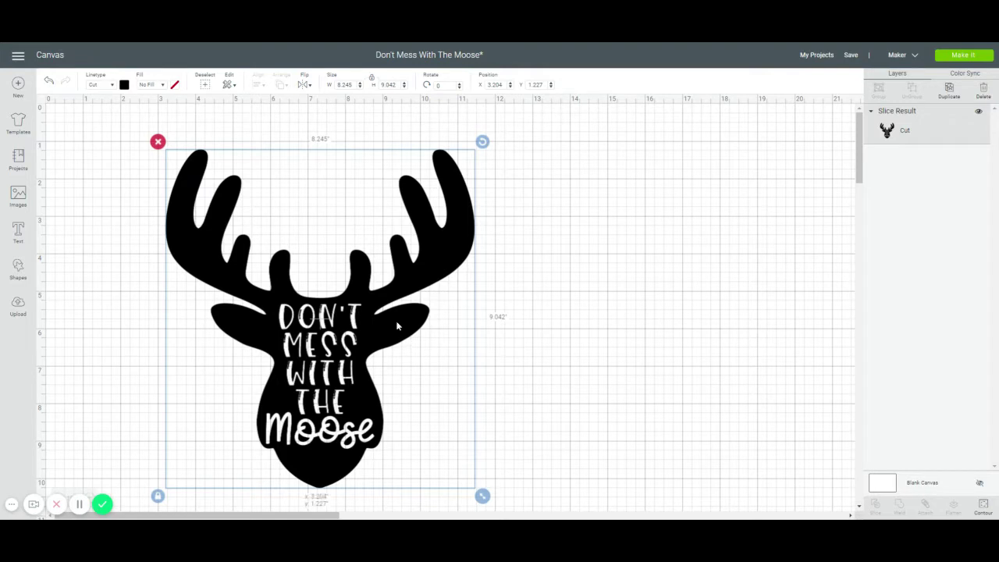
Duplicate the moose design and place the copy to its right at X 12.301, Y 0.616.
drag(397, 332, 388, 307)
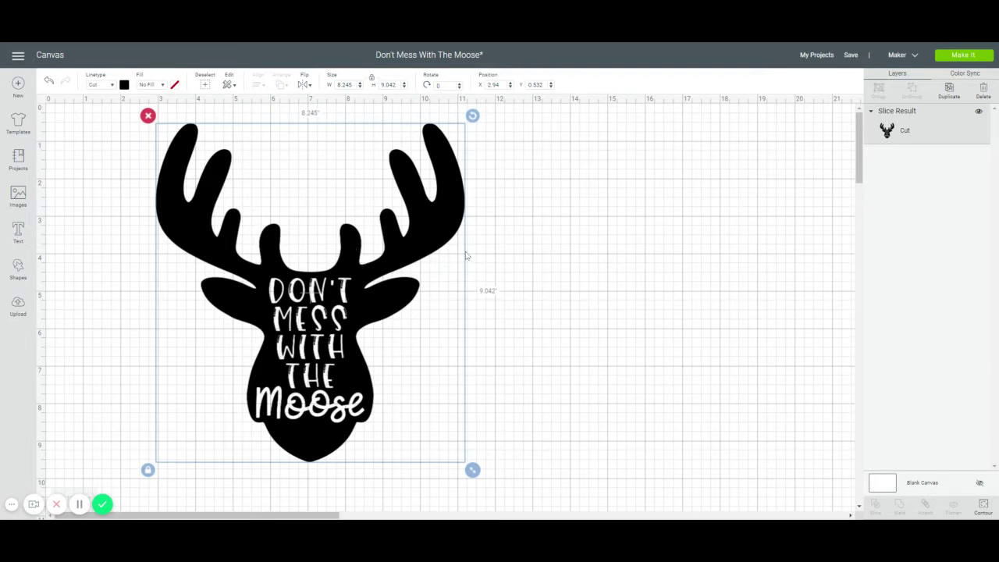
click(949, 93)
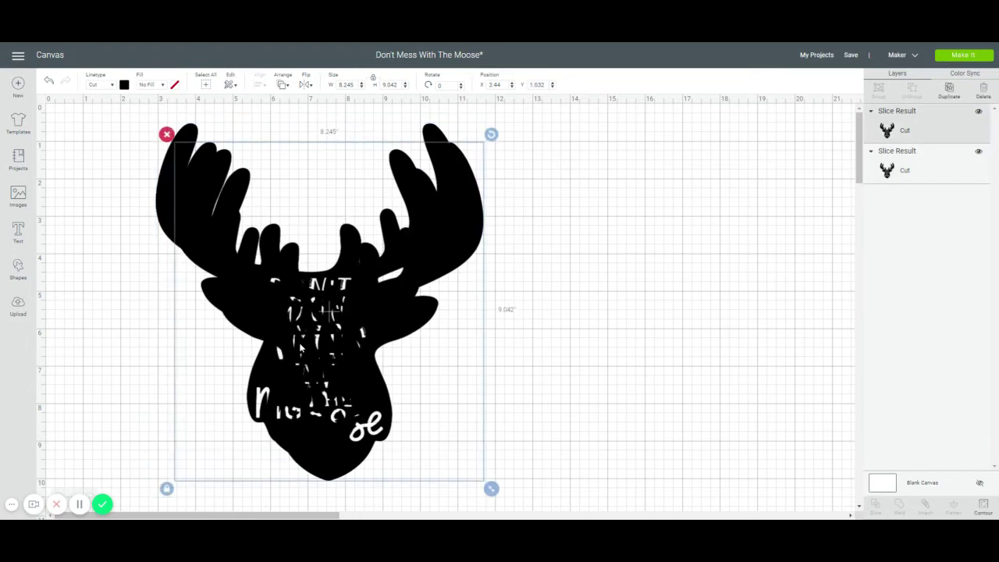
drag(301, 347, 633, 331)
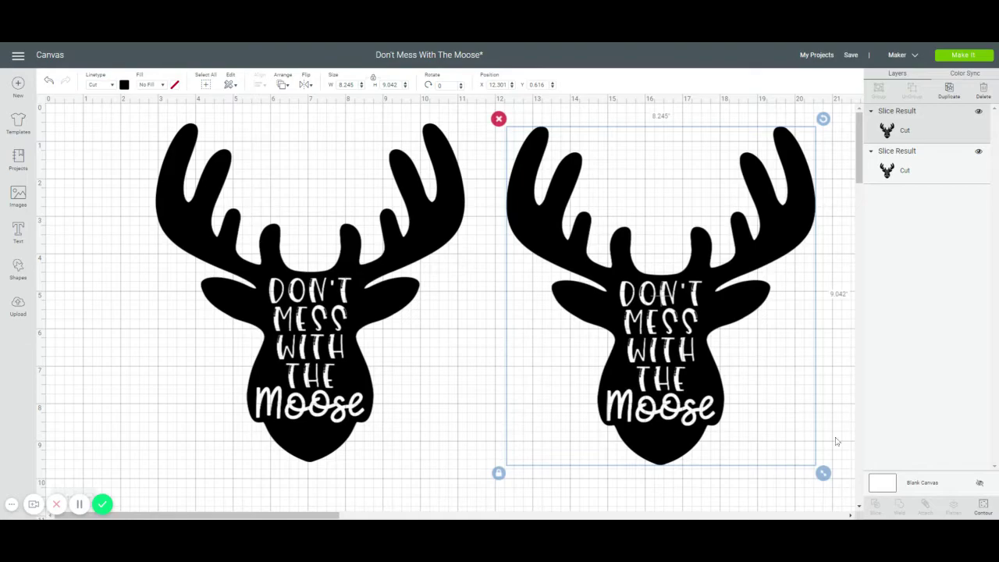
Hide all contours on the duplicate moose, leaving a solid black silhouette.
click(984, 505)
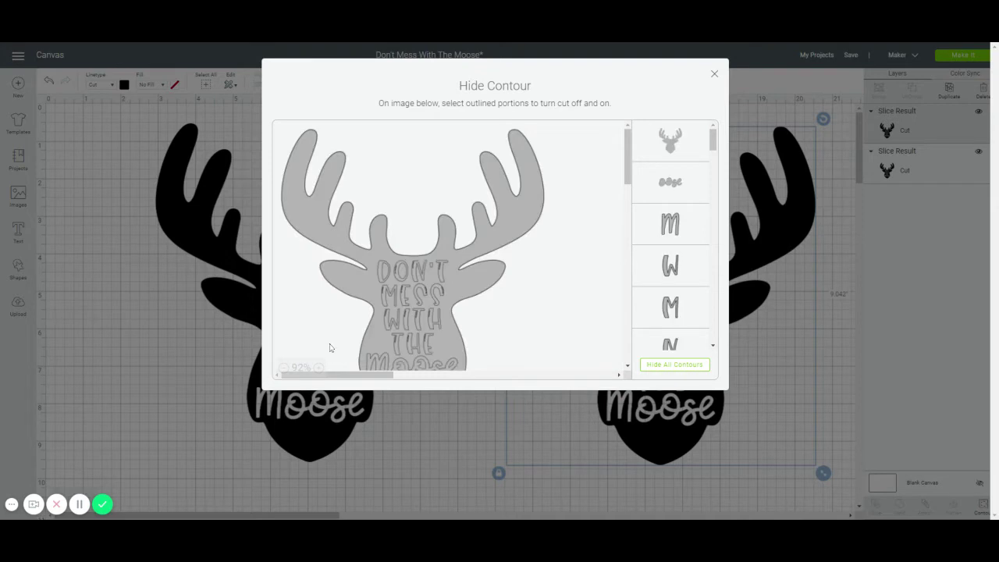
click(284, 368)
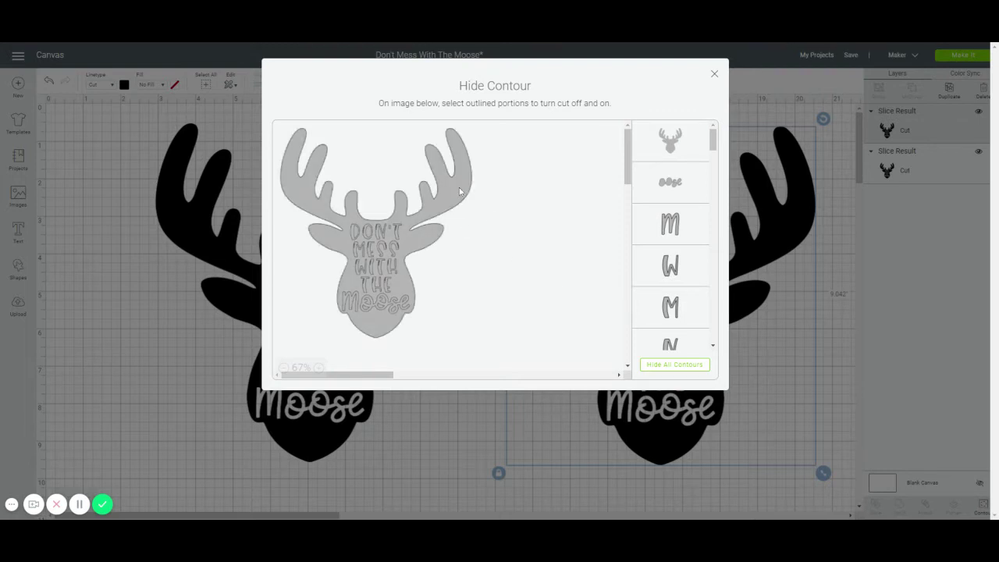
click(701, 366)
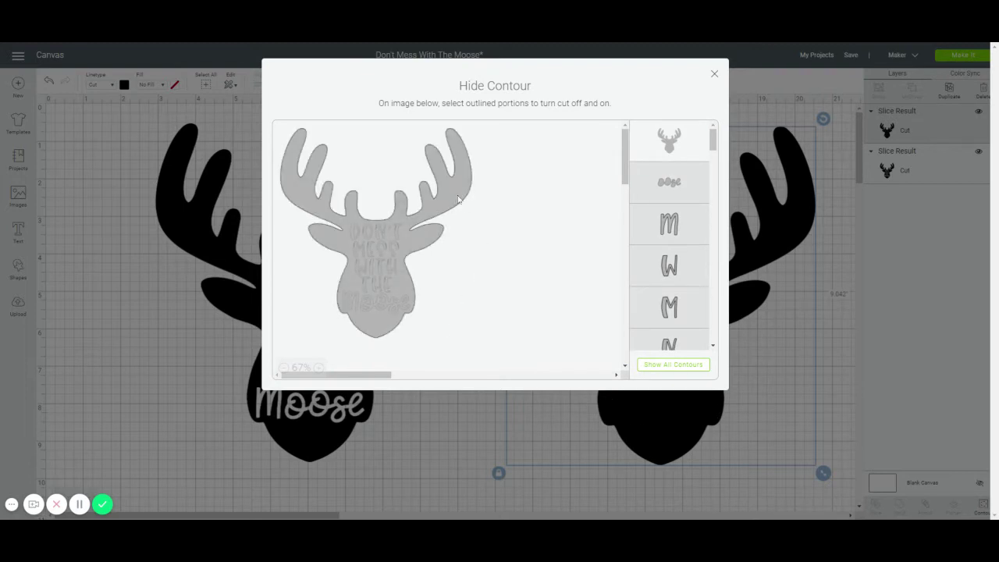
click(715, 76)
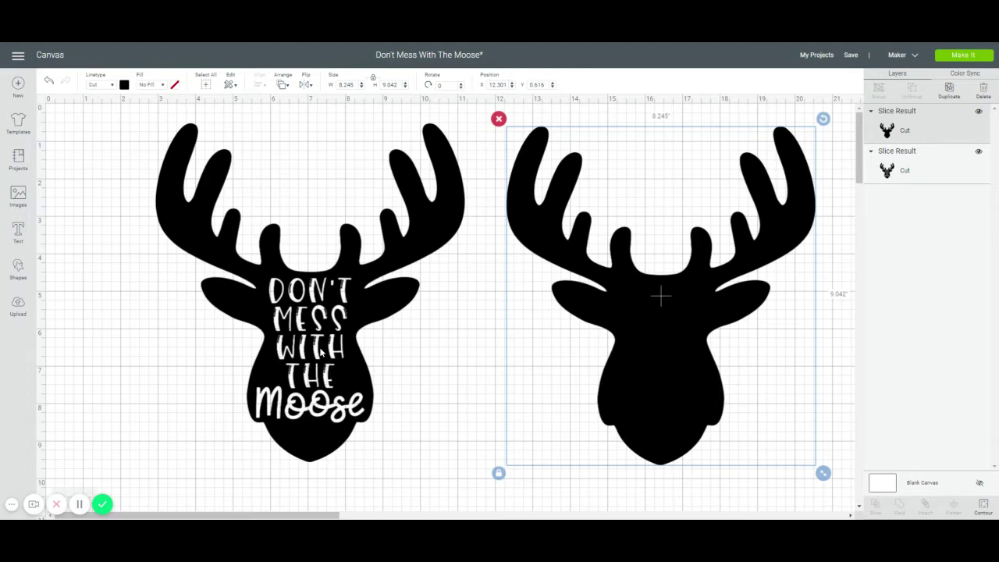
Show all contours on the right moose again, except the T and H of THE.
click(983, 503)
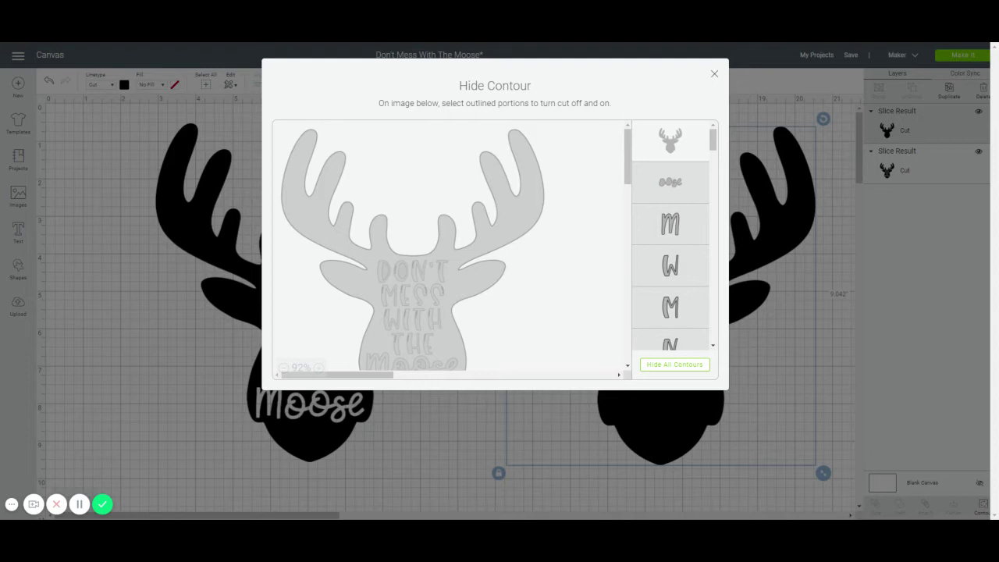
click(657, 370)
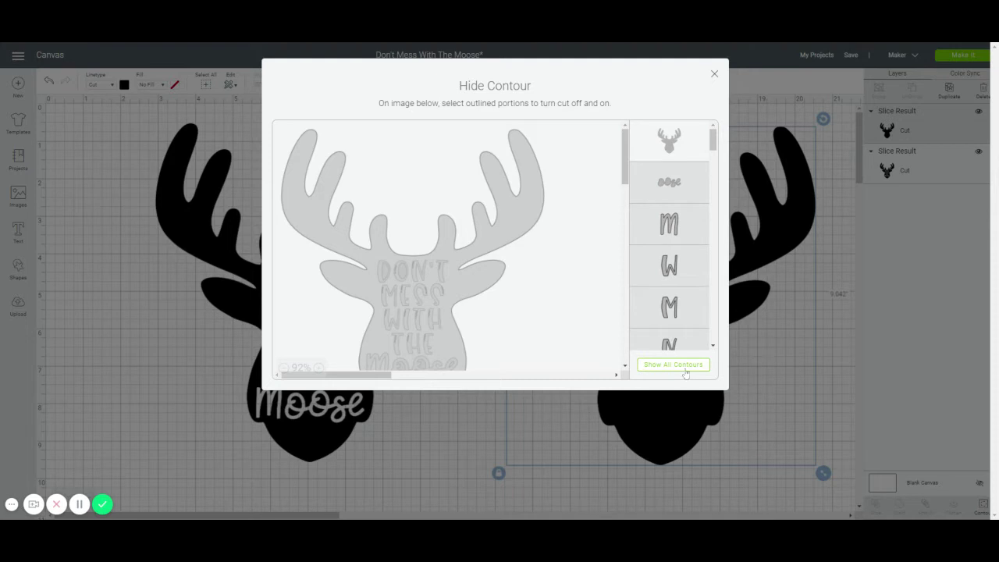
click(684, 371)
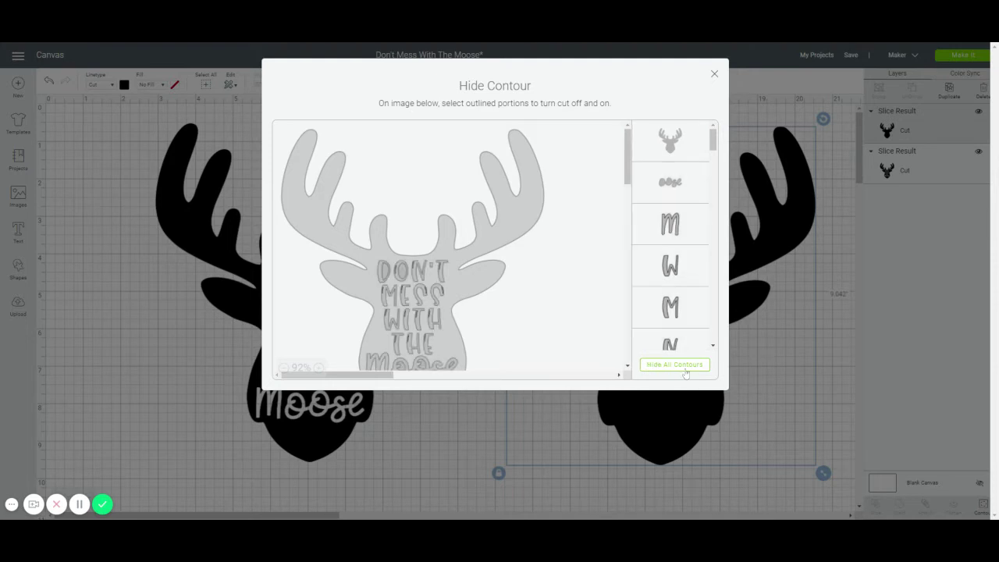
scroll(575, 317, down, 2)
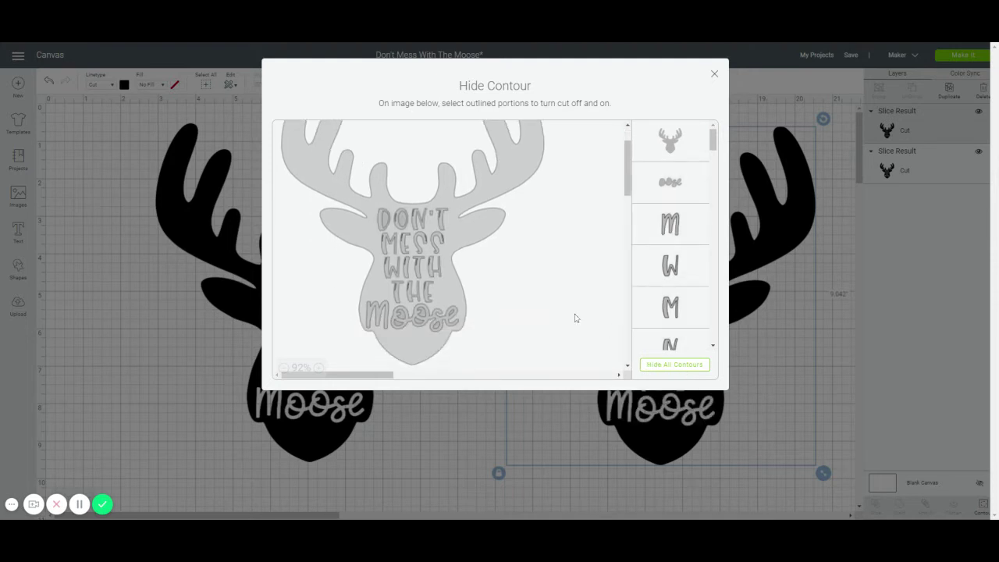
click(400, 299)
click(418, 301)
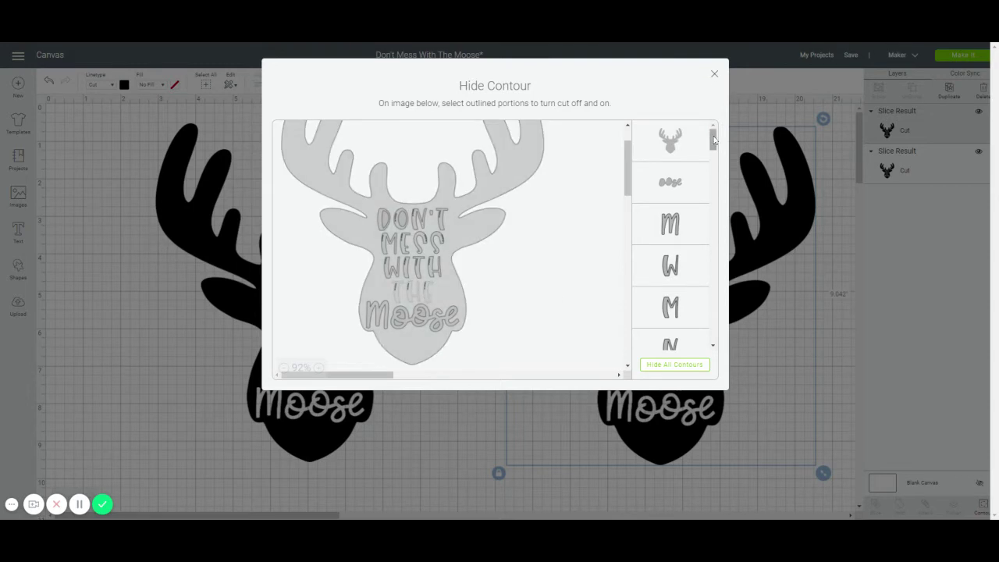
drag(713, 139, 713, 201)
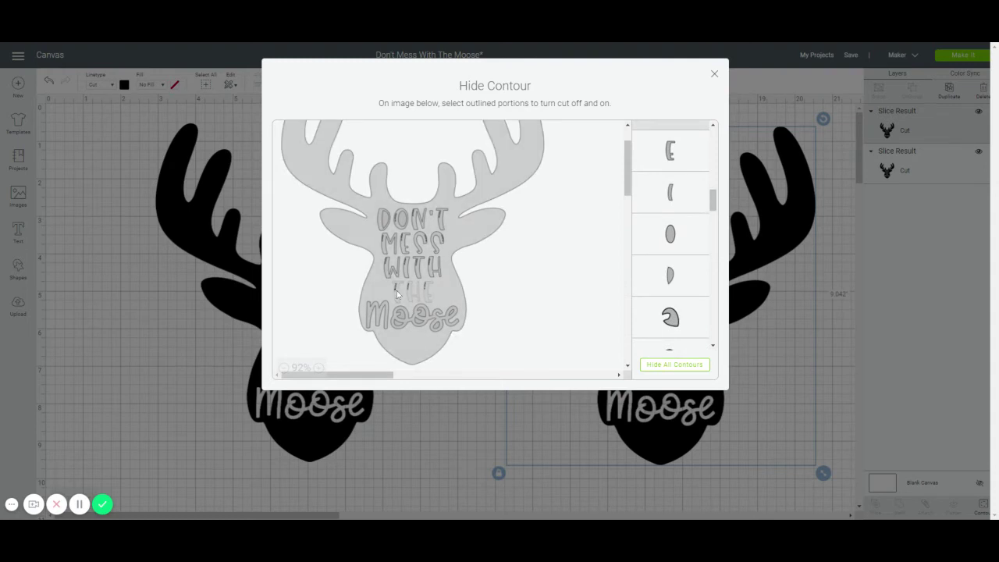
click(714, 73)
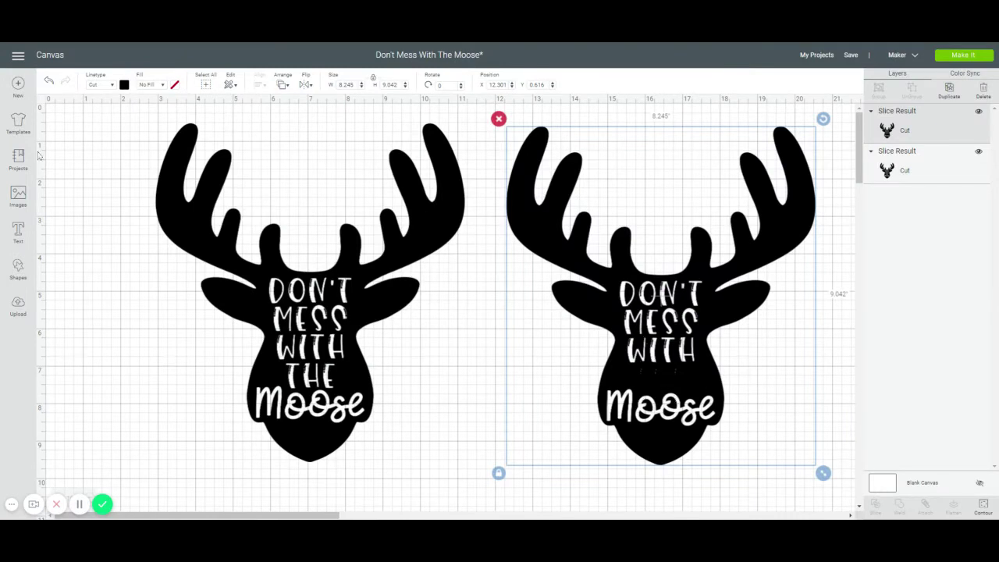
Add a text layer reading LIL and set it in the Ice Cream font.
click(18, 230)
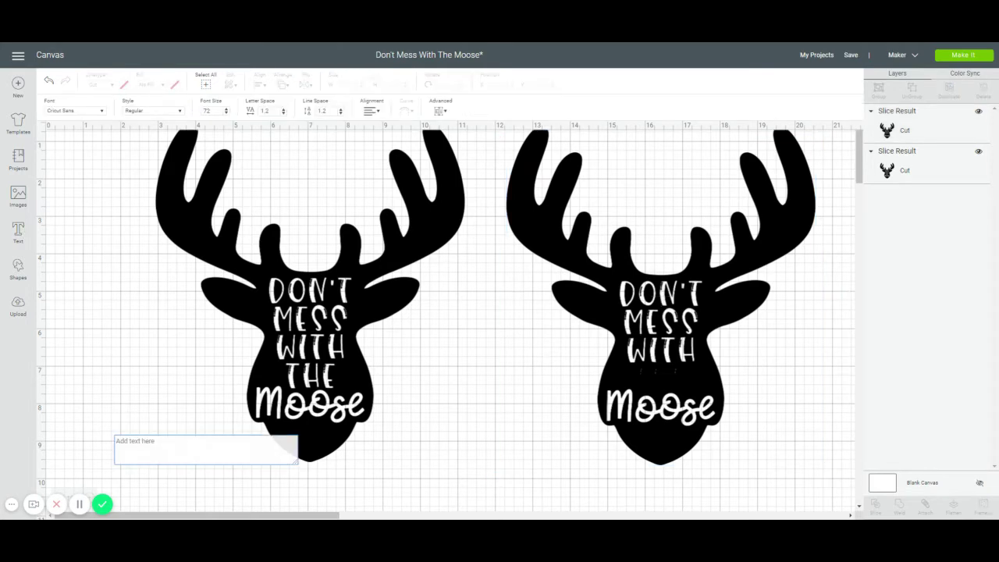
text(L)
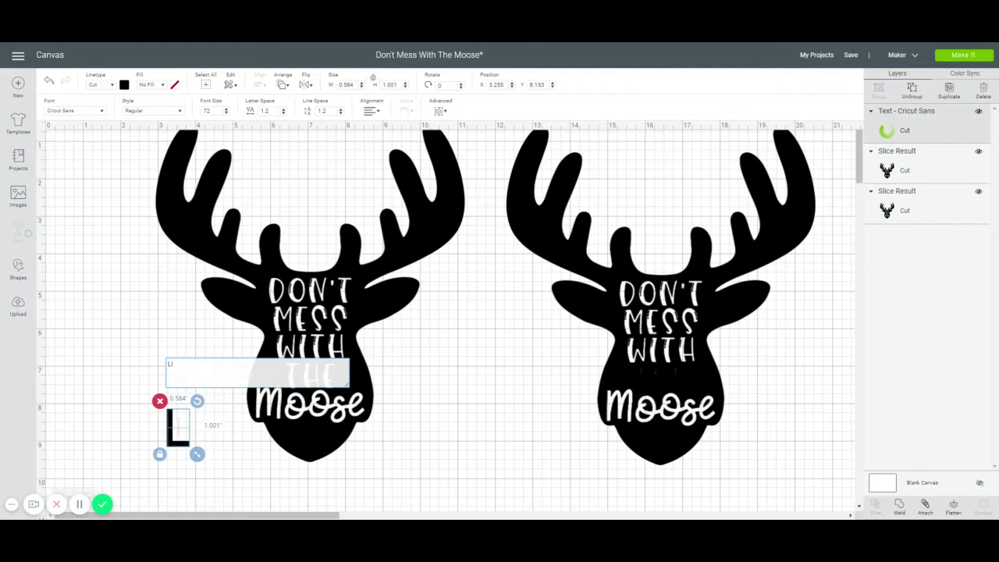
text(IL)
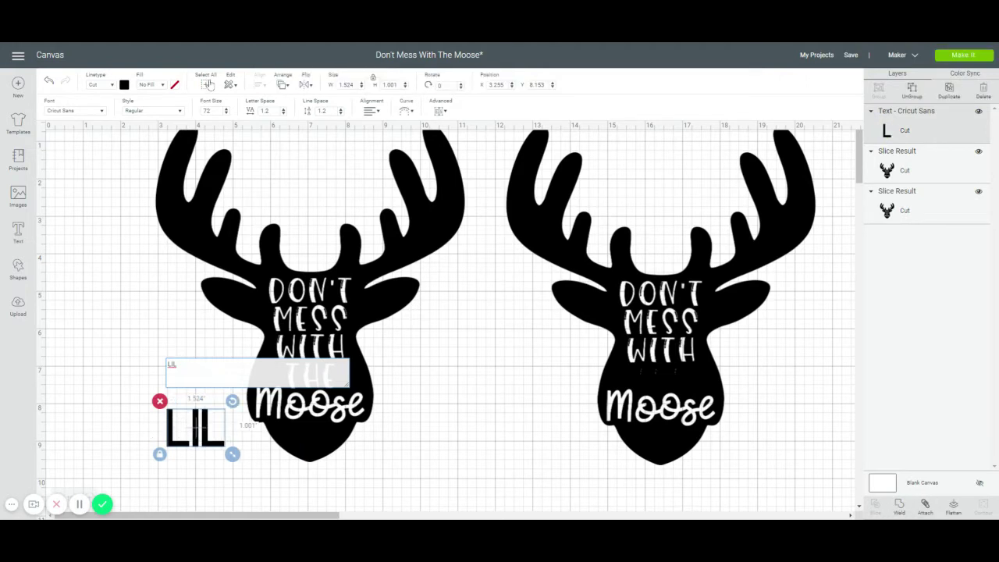
click(102, 110)
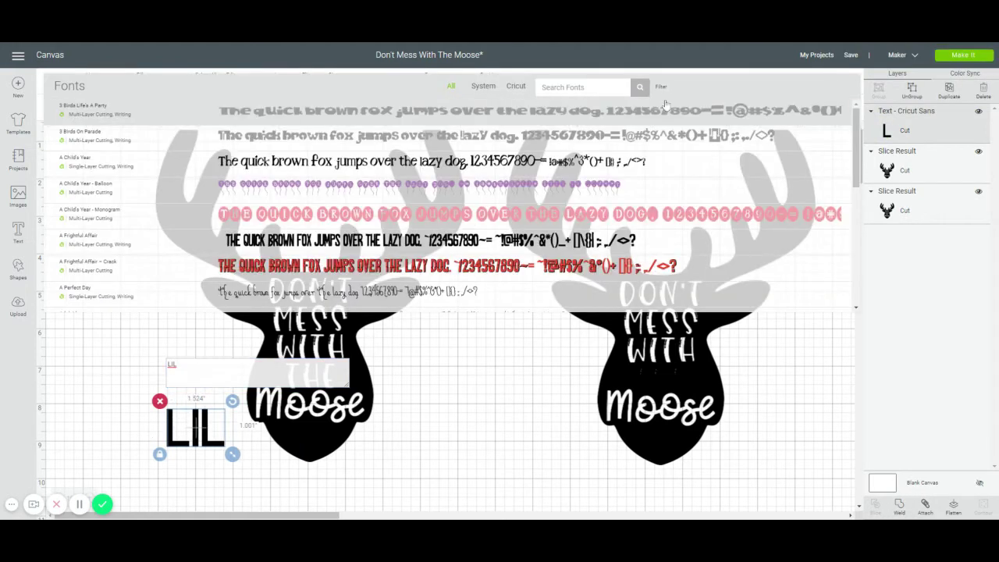
click(641, 88)
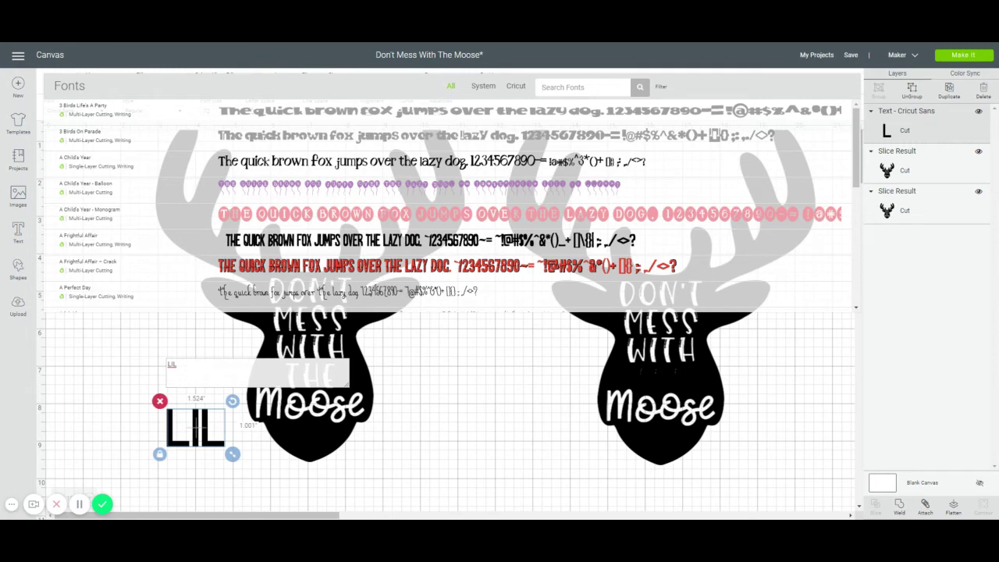
text(ice)
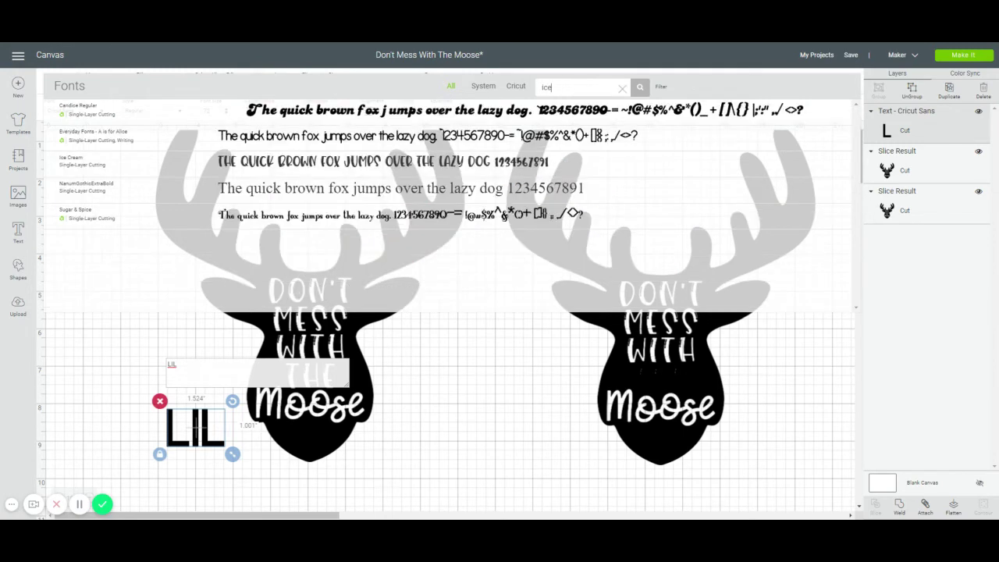
click(527, 165)
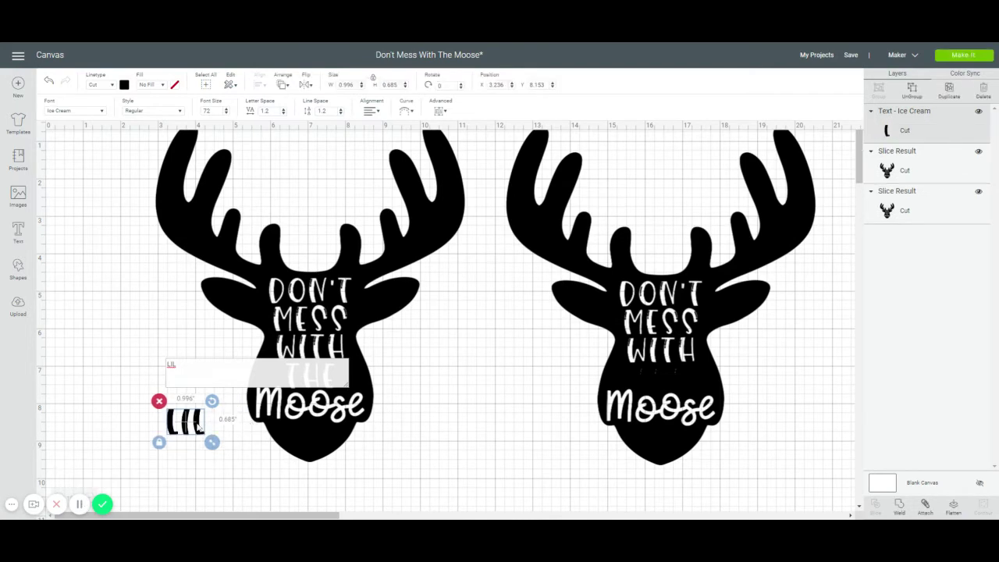
Make the LIL text white and move it onto the right moose's face.
drag(216, 428, 269, 394)
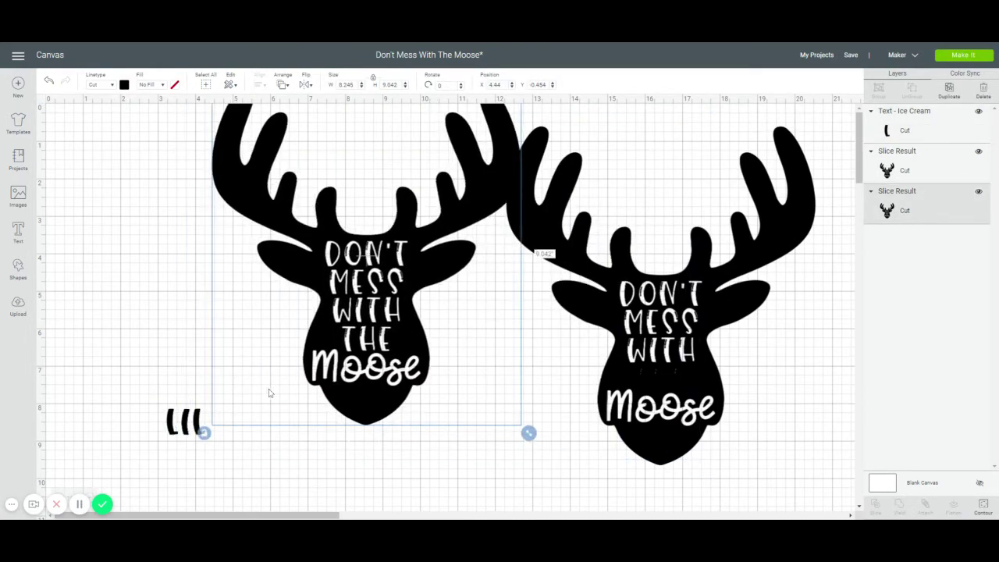
click(175, 423)
drag(175, 425, 543, 359)
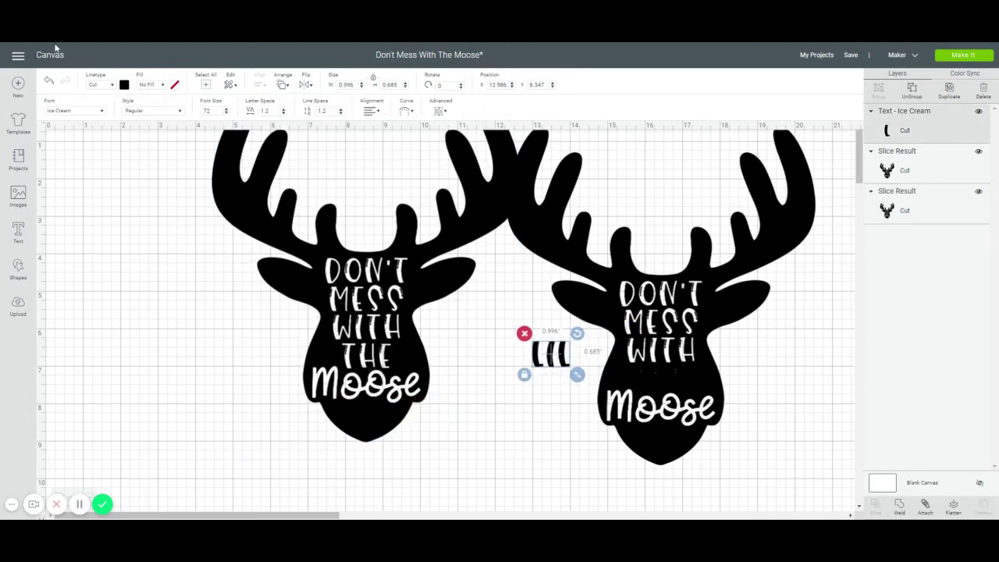
click(124, 86)
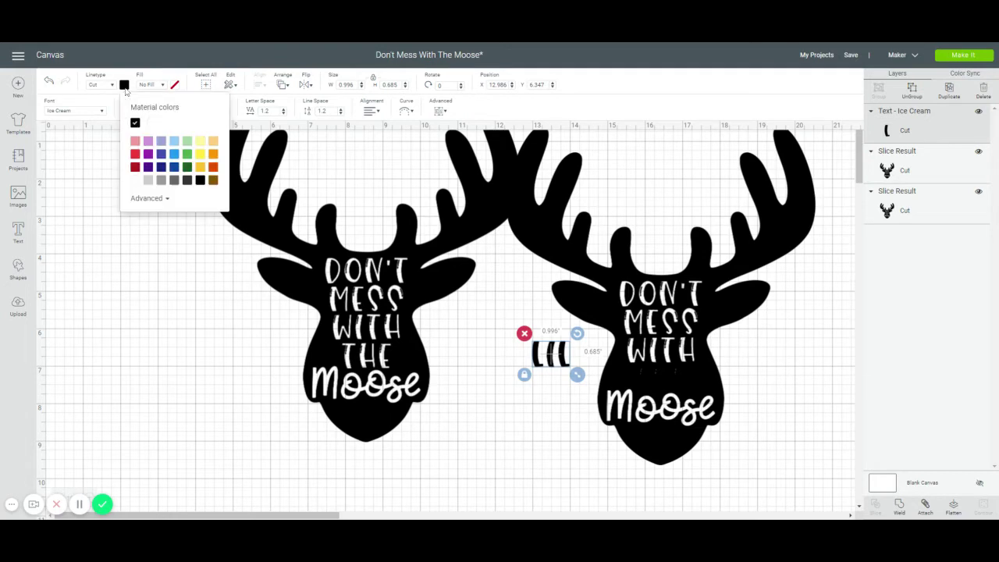
click(135, 180)
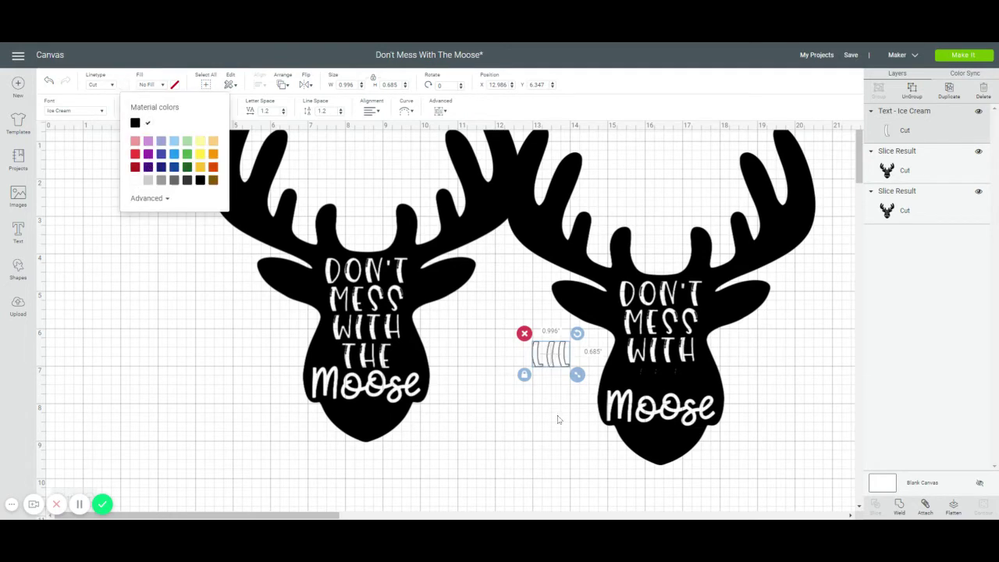
drag(570, 366, 672, 359)
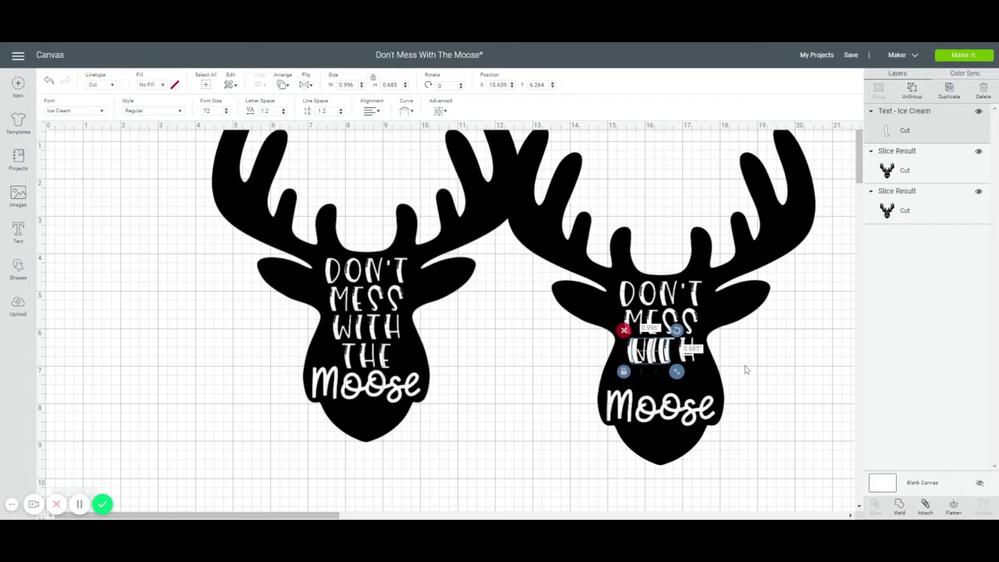
Fit LIL below WITH in the right moose, then select the moose and LIL together.
click(661, 376)
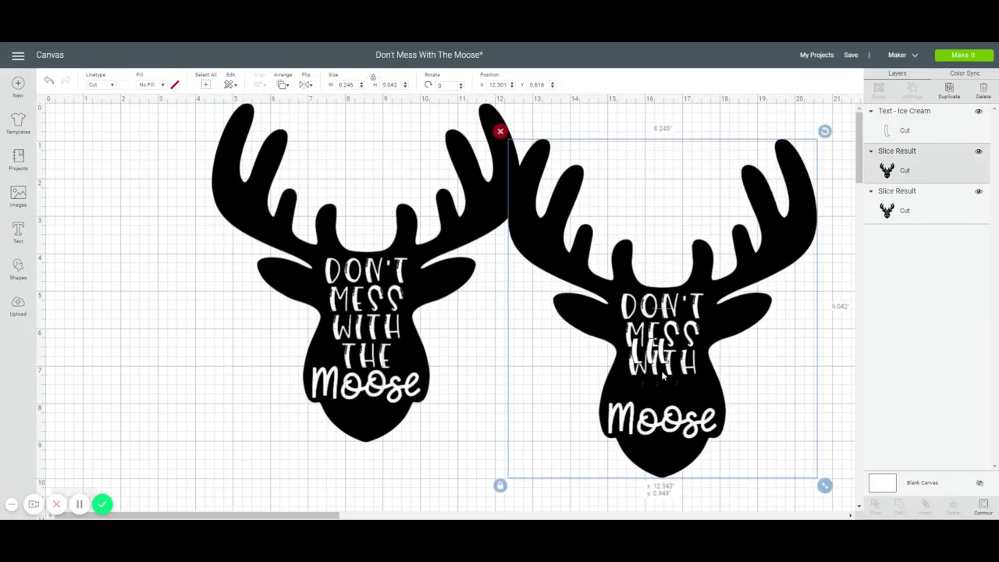
mouse_move(661, 377)
mouse_down()
mouse_move(650, 358)
mouse_move(657, 386)
mouse_up()
click(650, 355)
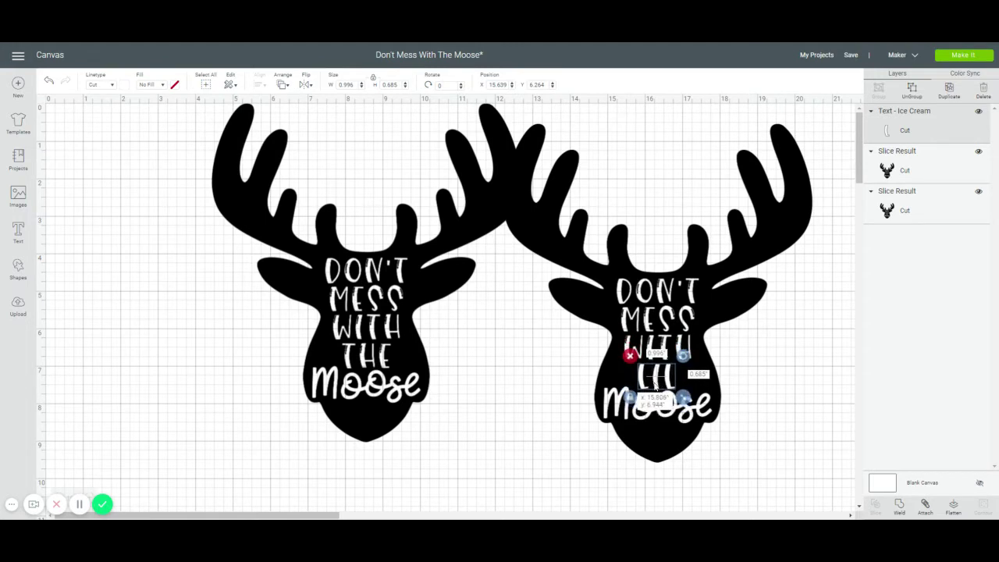
drag(655, 383, 657, 387)
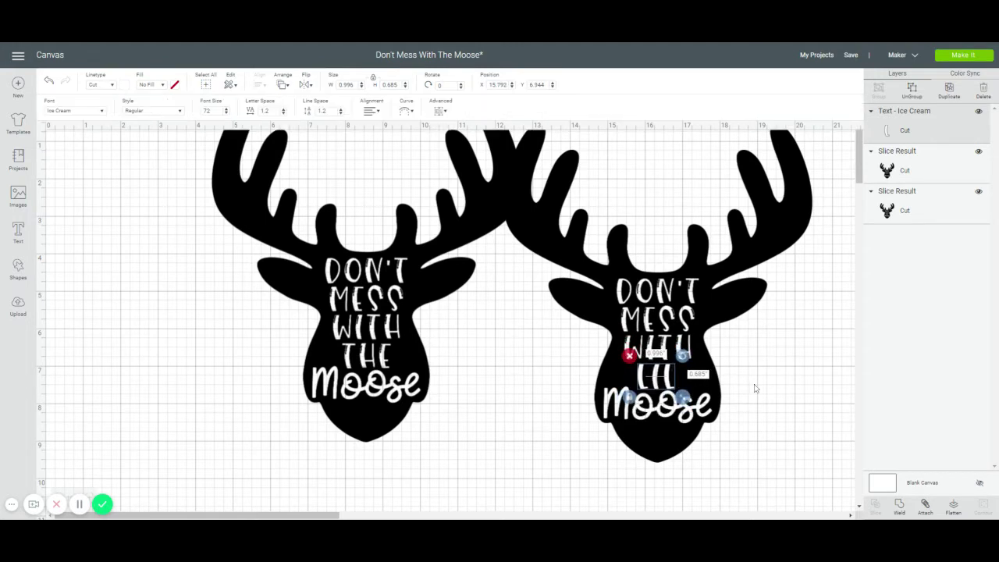
click(768, 381)
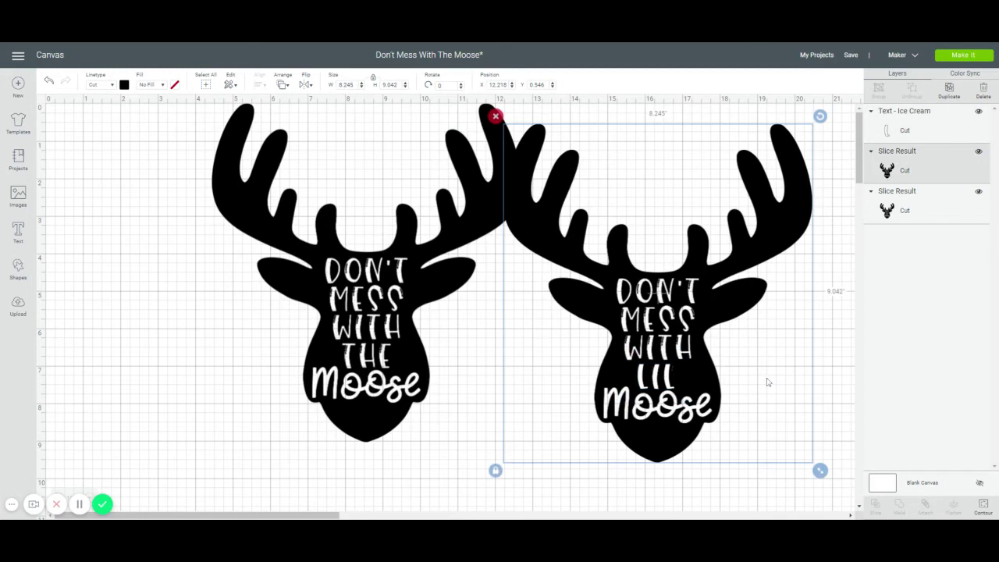
click(670, 496)
drag(735, 493, 636, 266)
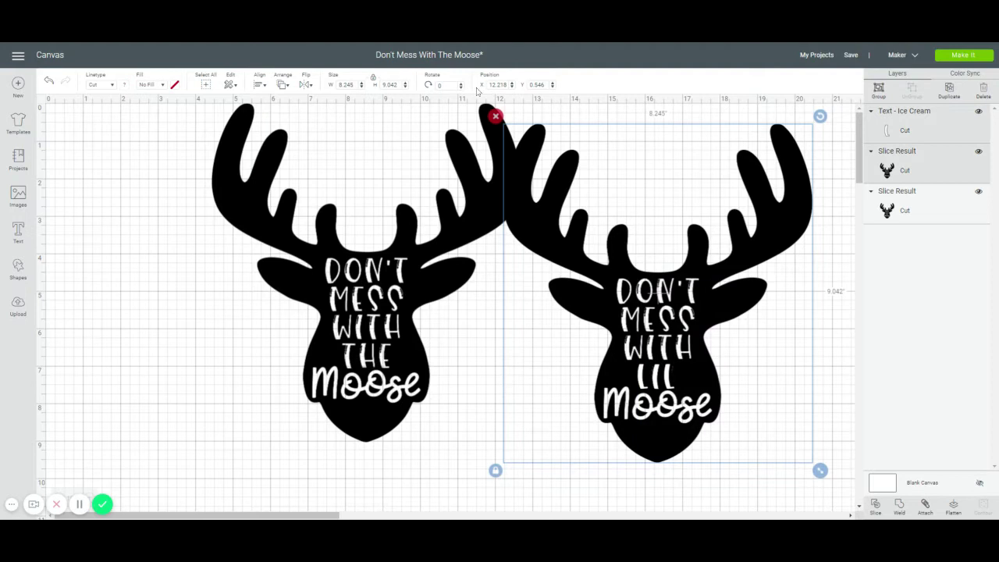
Center LIL horizontally on the right moose and slice it out.
click(260, 84)
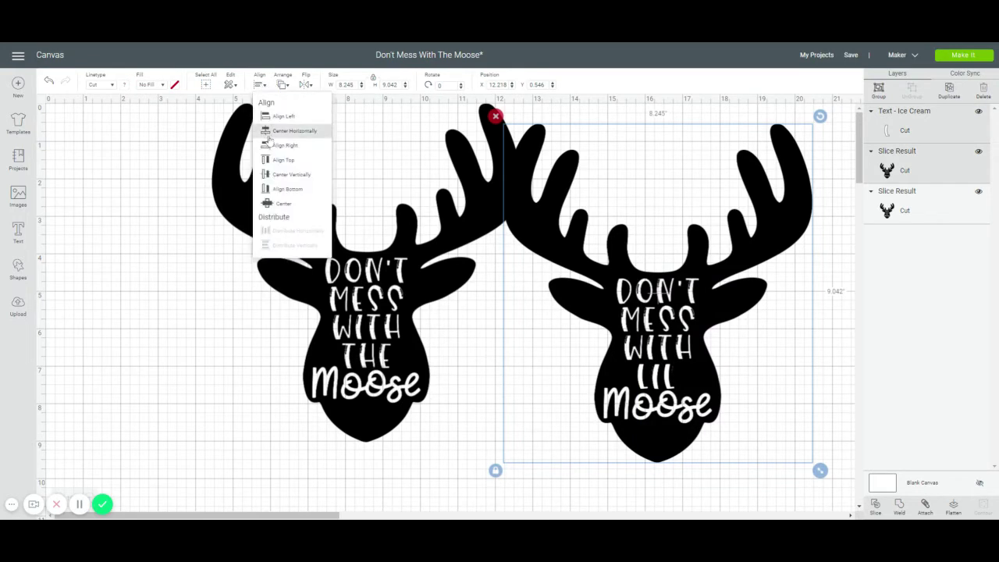
click(269, 139)
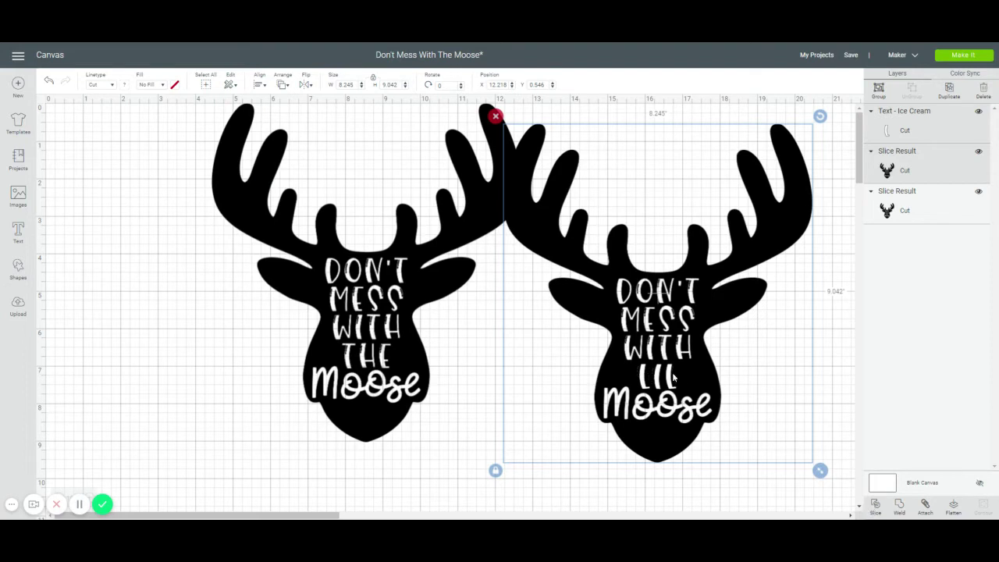
click(877, 507)
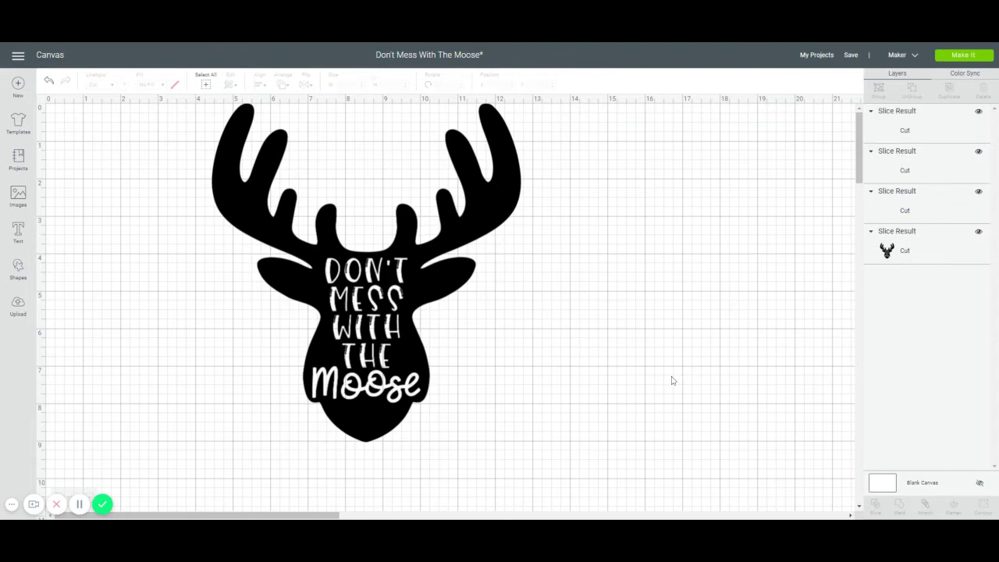
Drag out the two leftover LIL pieces and delete them.
drag(669, 380, 538, 393)
click(501, 368)
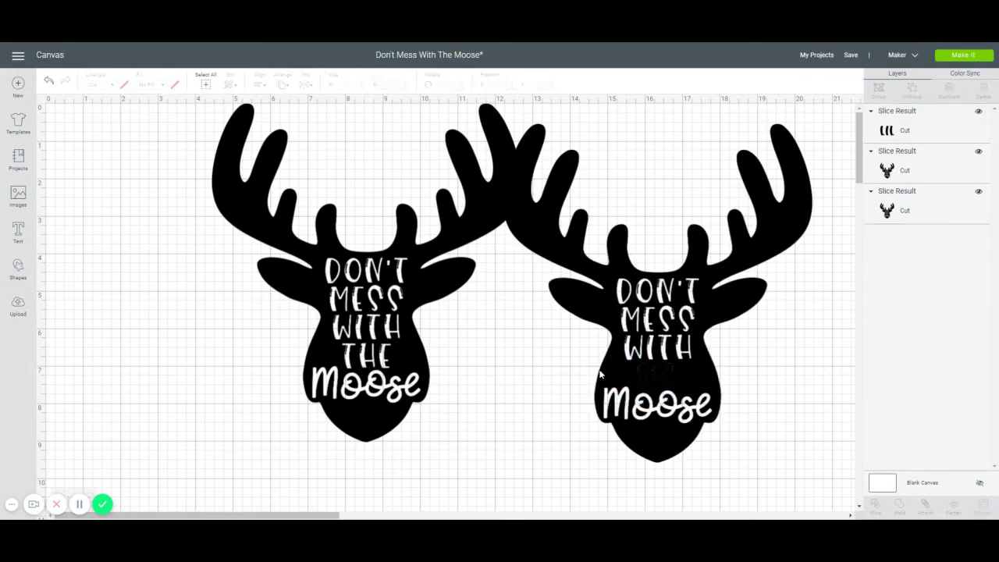
drag(670, 380, 541, 382)
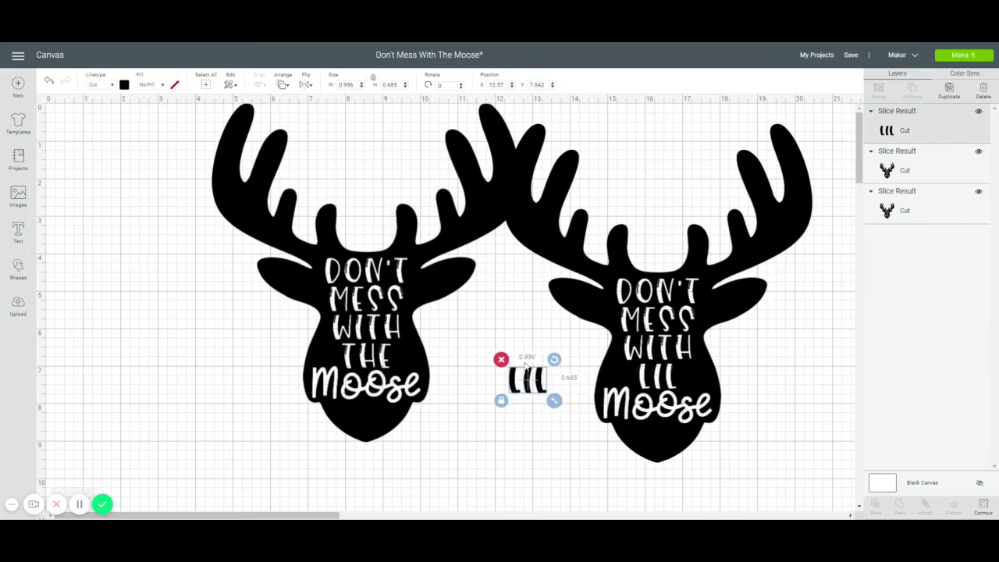
click(501, 360)
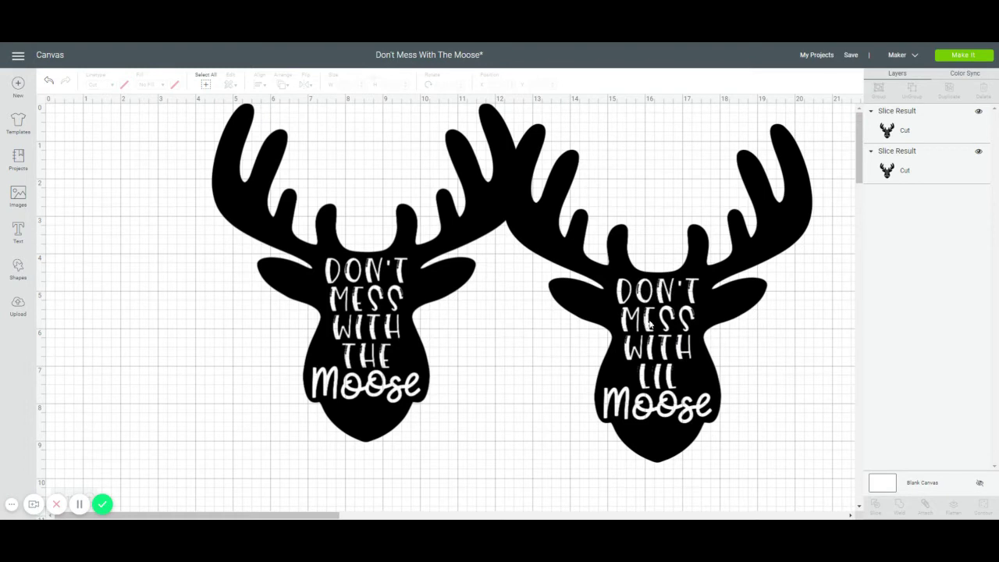
Select the left moose and open its Hide Contour options.
click(353, 344)
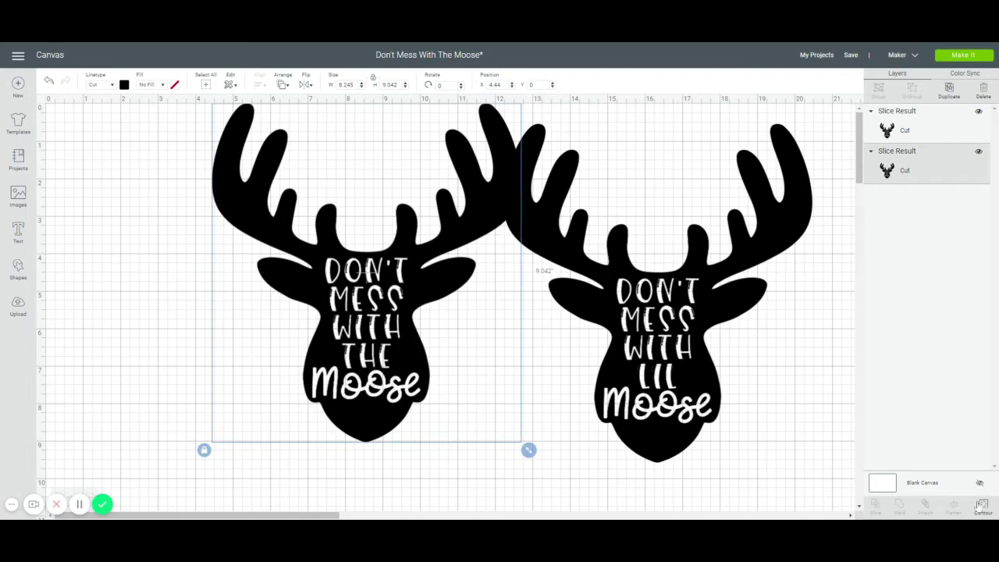
click(982, 508)
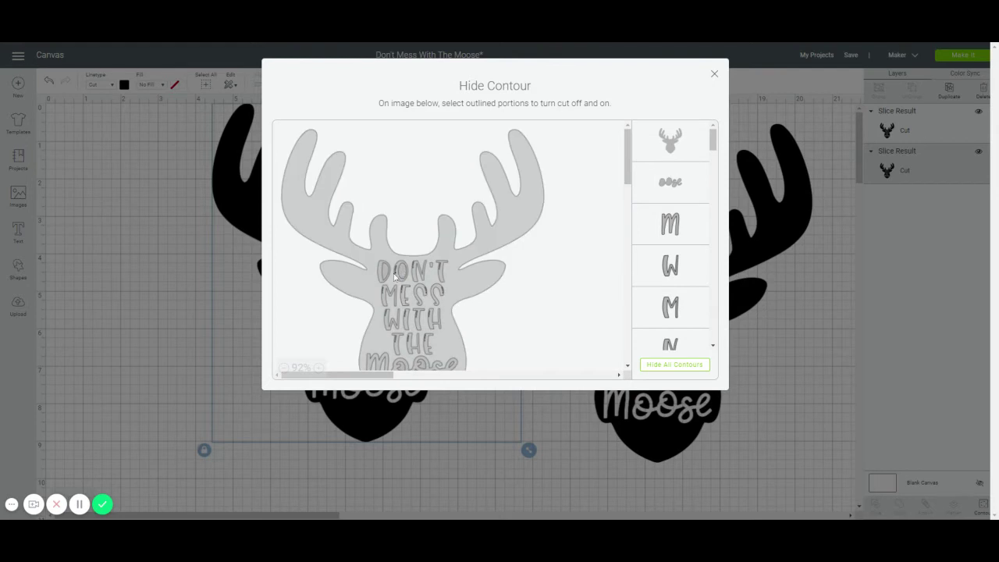
drag(710, 138, 712, 241)
Hide the small stroke contours in the left moose's lettering.
click(662, 253)
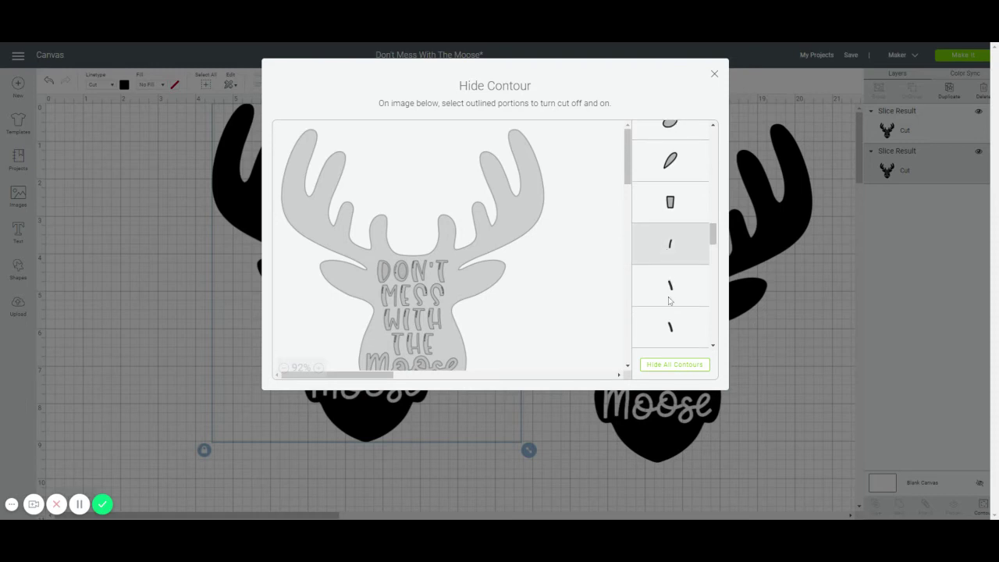
click(671, 298)
click(677, 341)
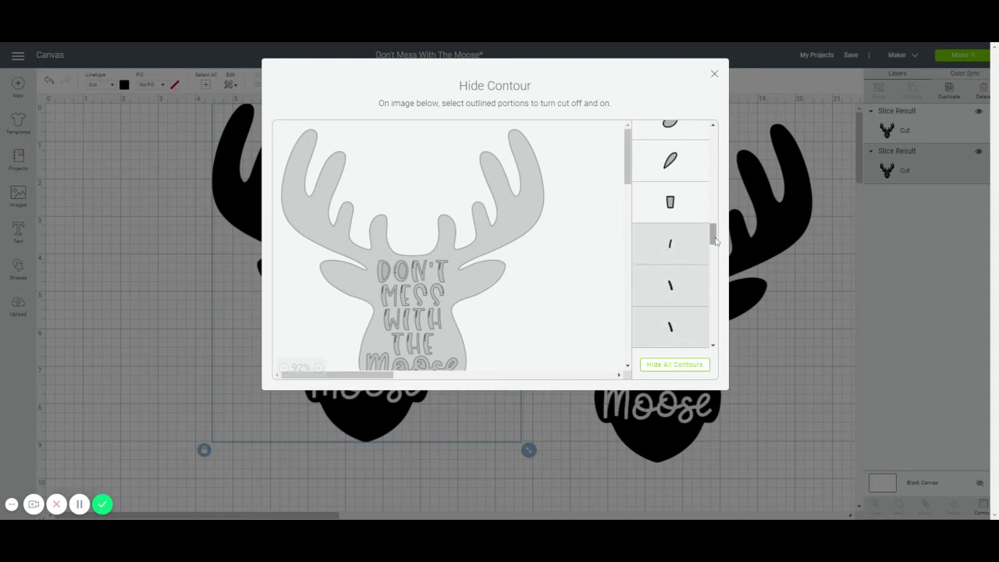
mouse_move(713, 248)
mouse_down()
mouse_move(713, 267)
mouse_move(711, 233)
mouse_up()
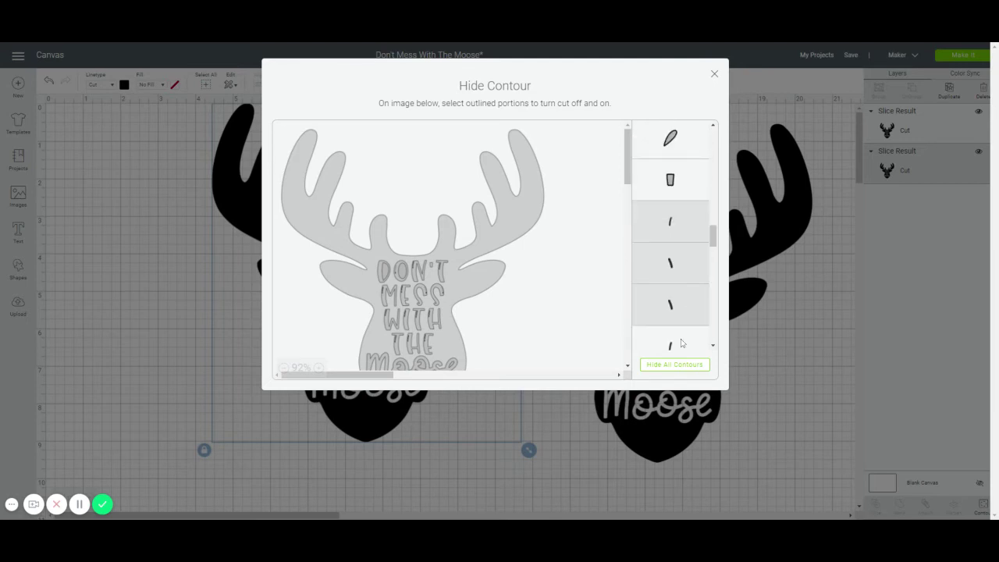
click(681, 343)
scroll(685, 281, down, 2)
click(684, 295)
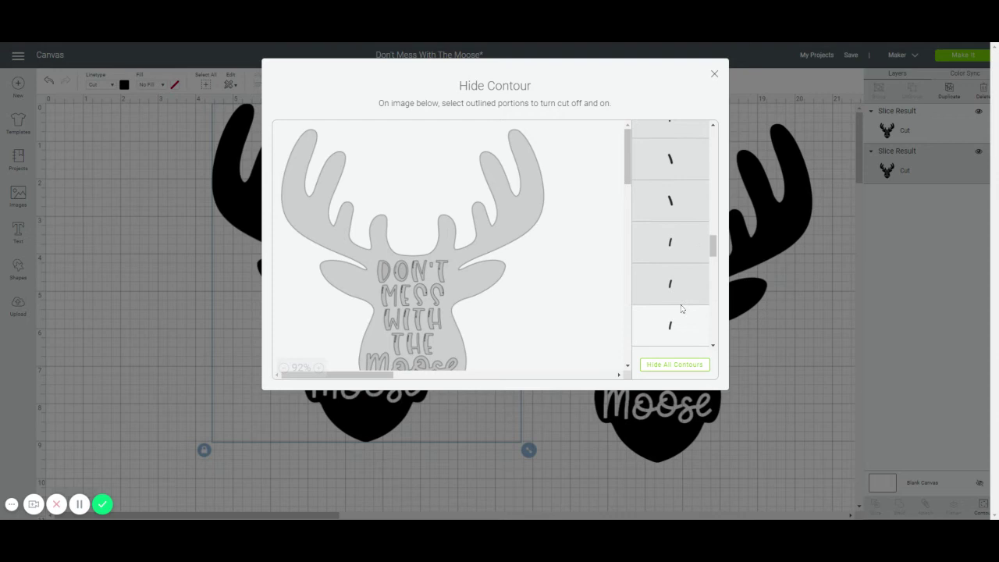
click(682, 330)
mouse_move(717, 247)
mouse_down()
mouse_move(717, 277)
mouse_move(717, 260)
mouse_up()
click(669, 228)
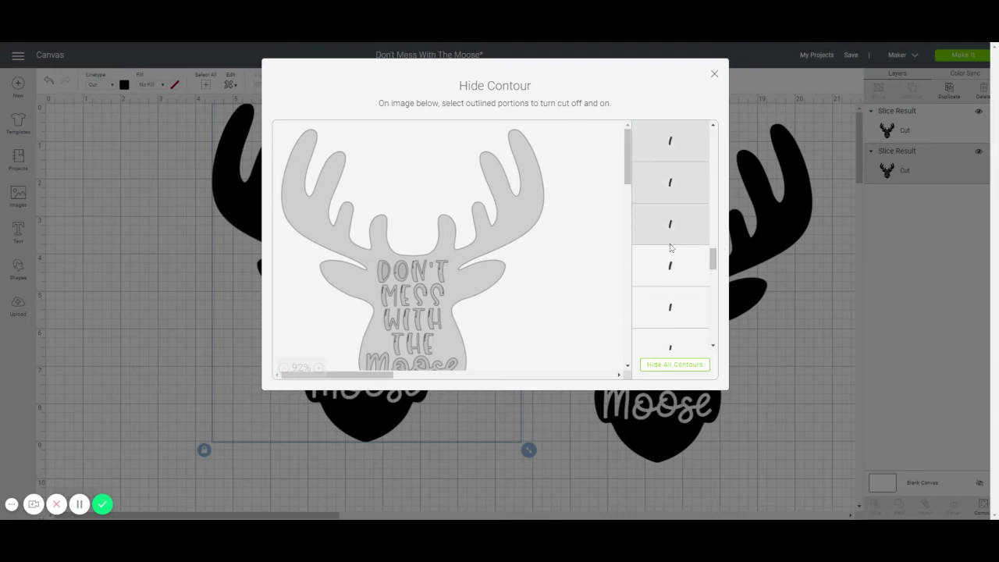
click(673, 263)
click(674, 313)
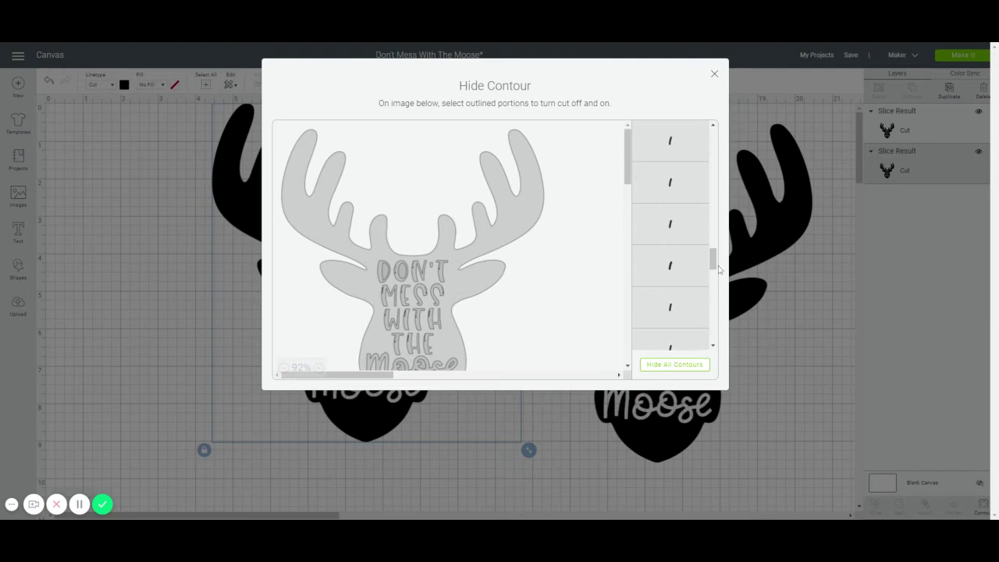
drag(712, 258, 712, 273)
click(670, 219)
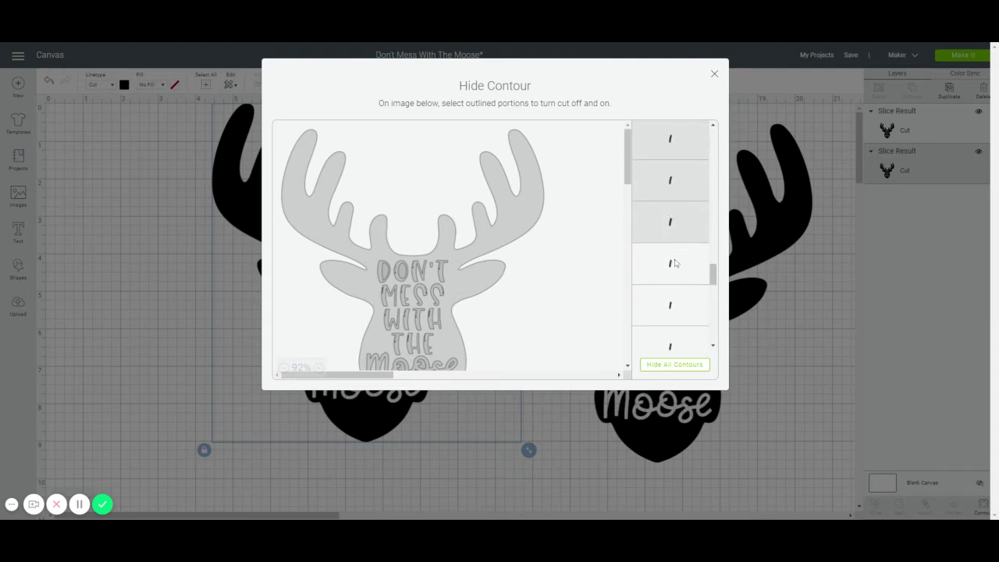
click(677, 265)
click(667, 318)
click(667, 353)
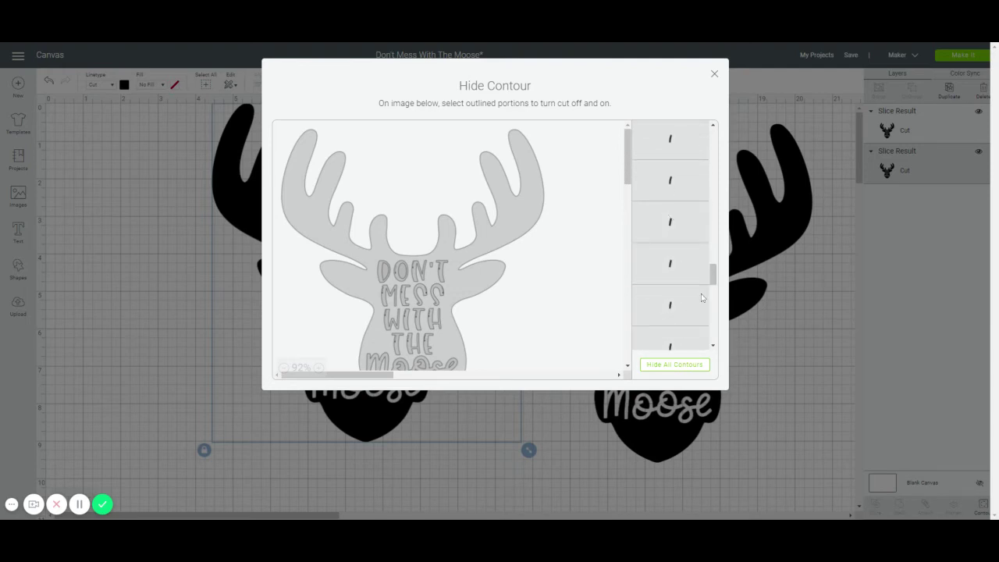
Hide all the tiny dot contours in the lettering so they won't be cut.
drag(713, 274, 712, 290)
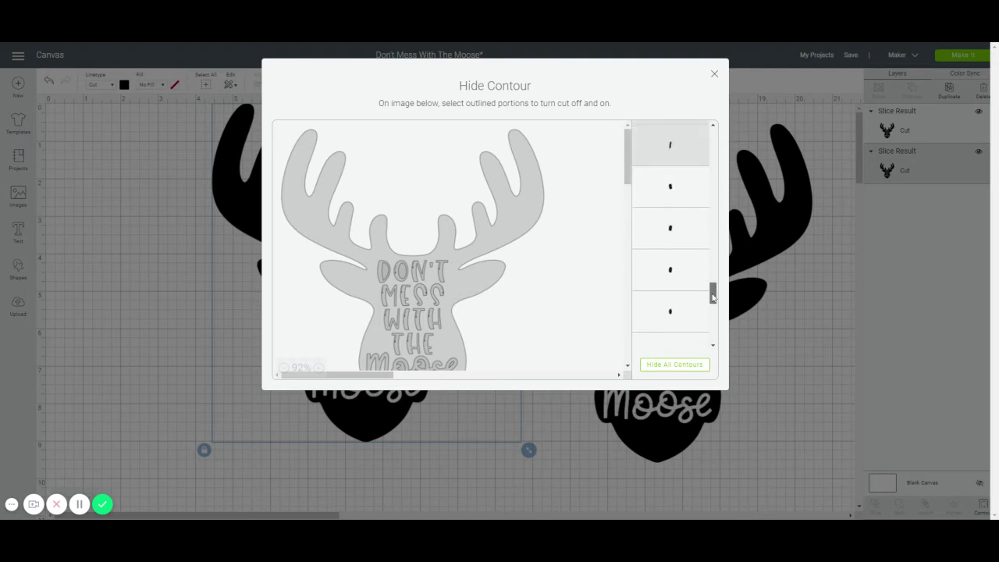
click(684, 190)
click(680, 232)
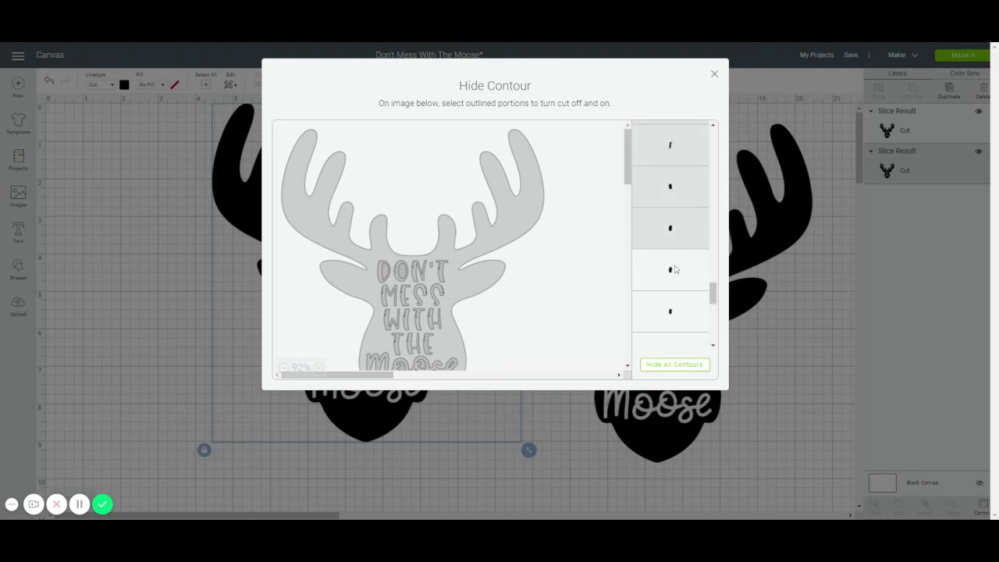
click(677, 269)
click(677, 309)
drag(712, 293, 712, 309)
click(692, 212)
click(692, 242)
click(680, 288)
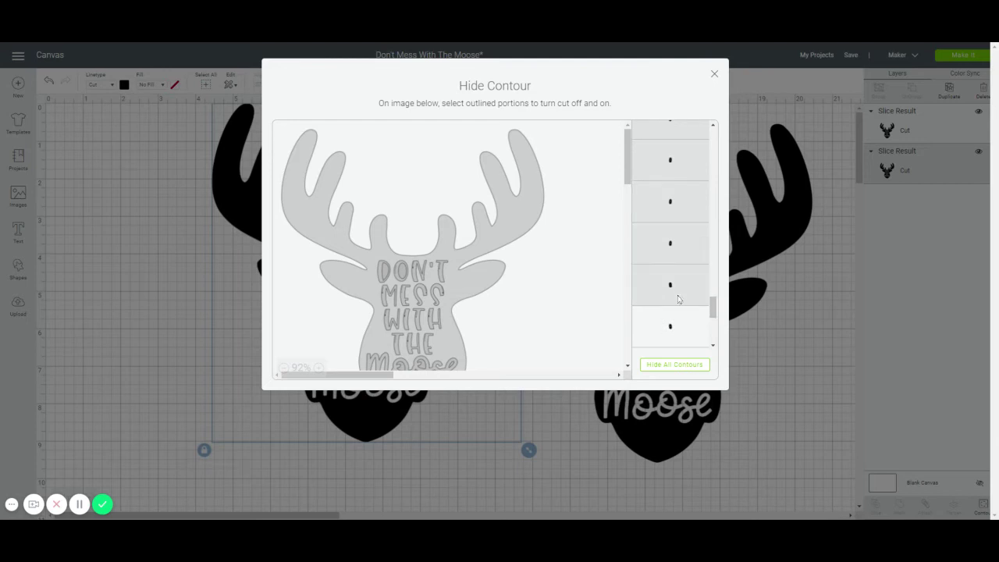
click(678, 331)
drag(713, 307, 713, 319)
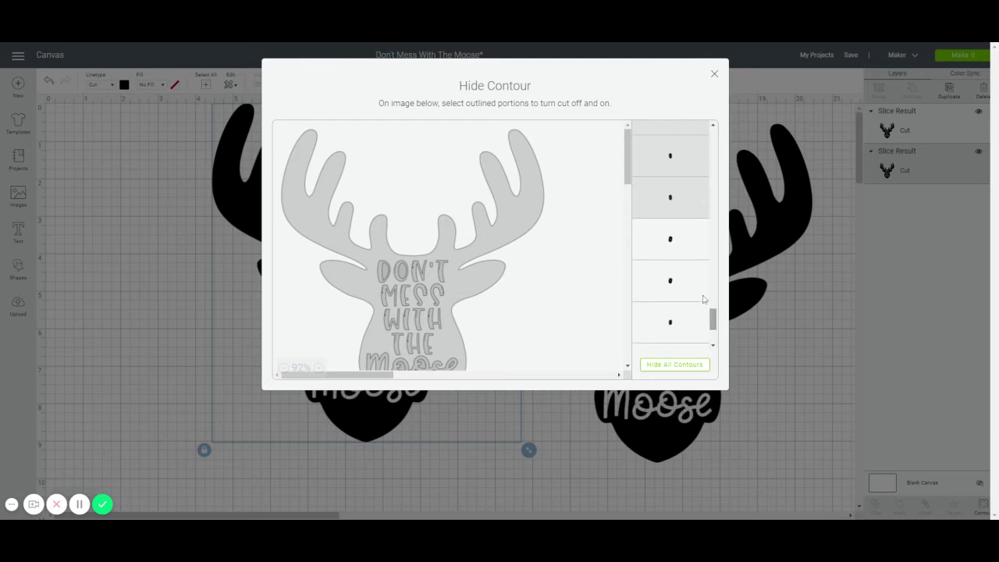
click(683, 250)
click(683, 285)
click(676, 324)
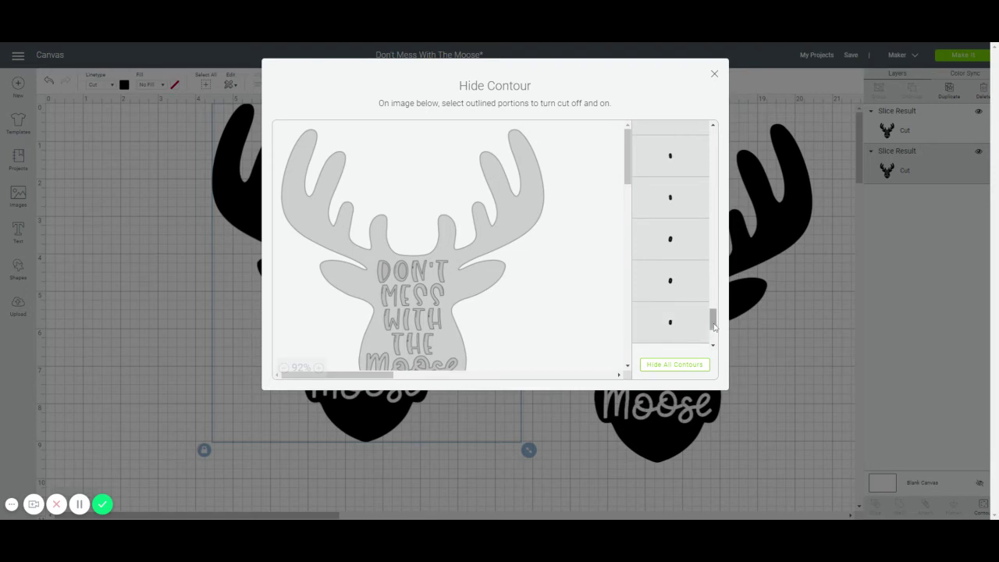
drag(715, 322, 716, 337)
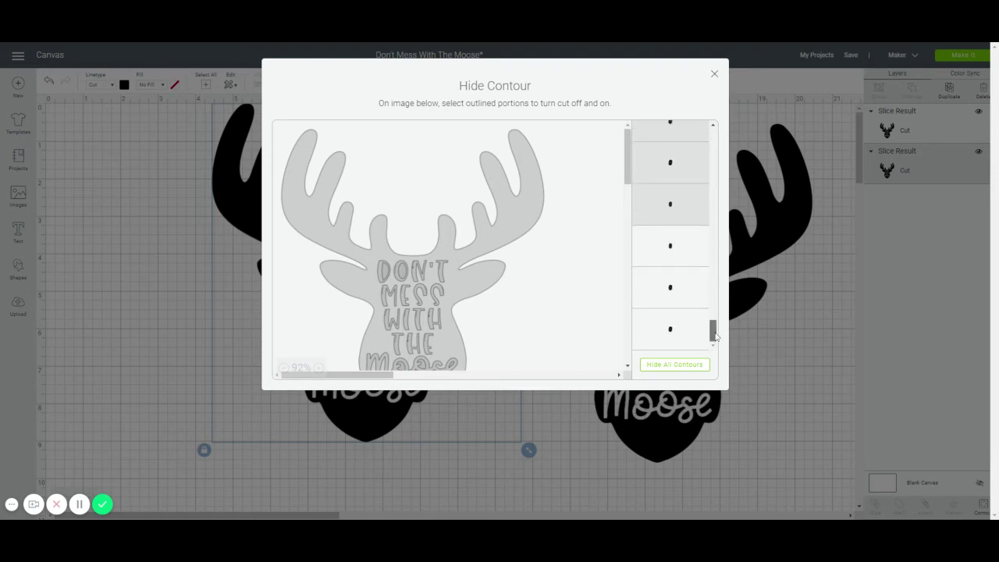
click(694, 255)
click(682, 294)
click(677, 324)
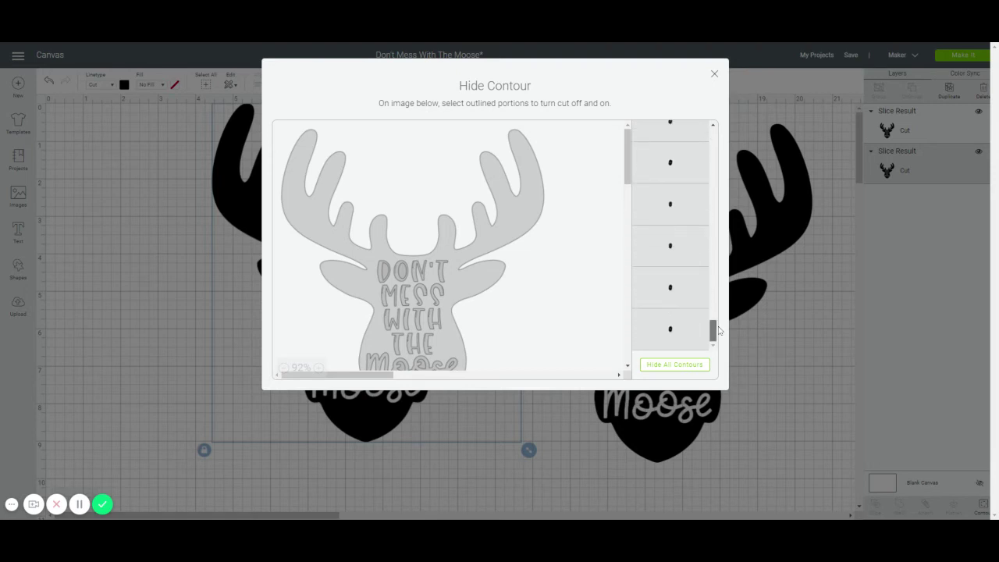
Zoom in on both moose designs and reopen Hide Contour for the full-text moose.
click(714, 76)
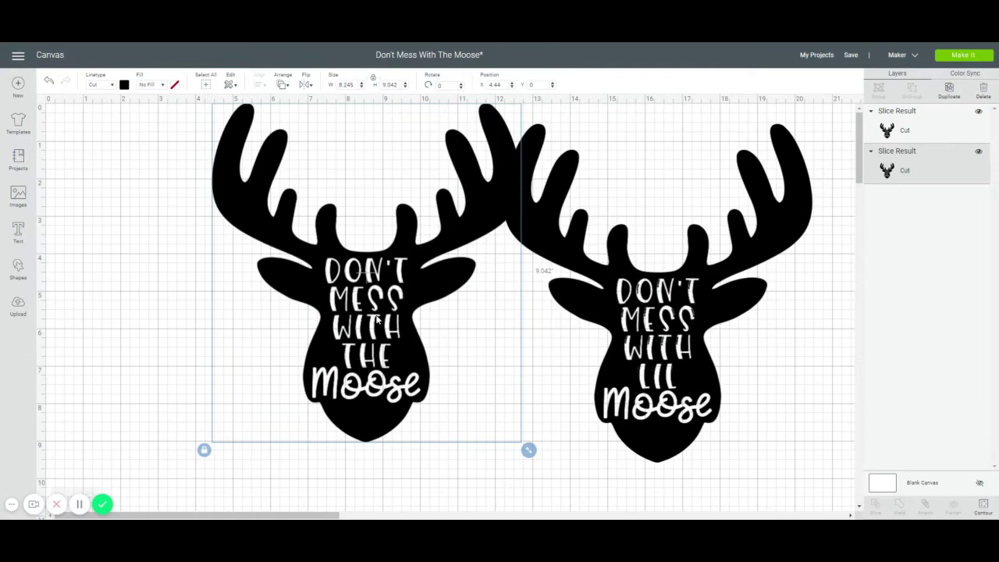
click(92, 496)
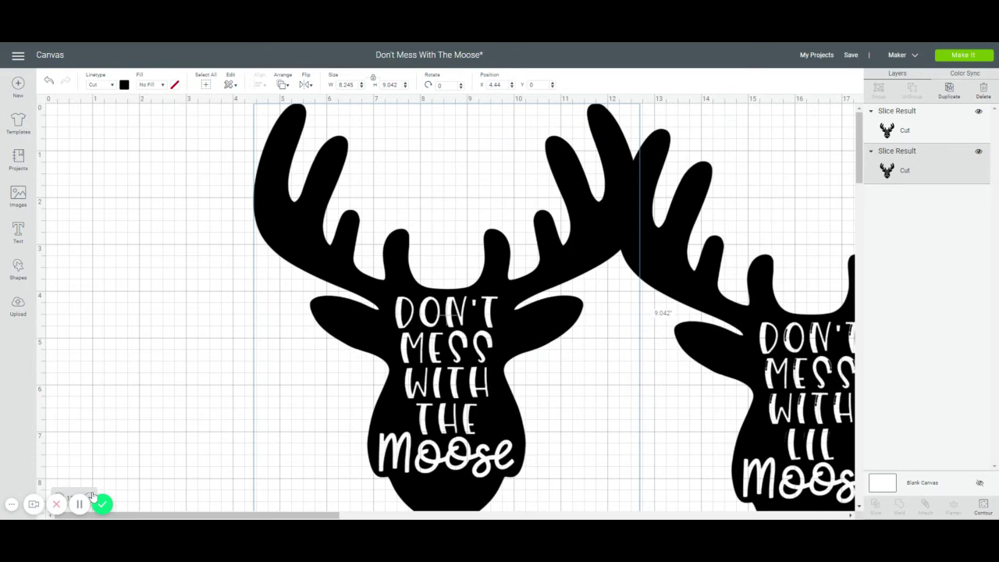
click(92, 497)
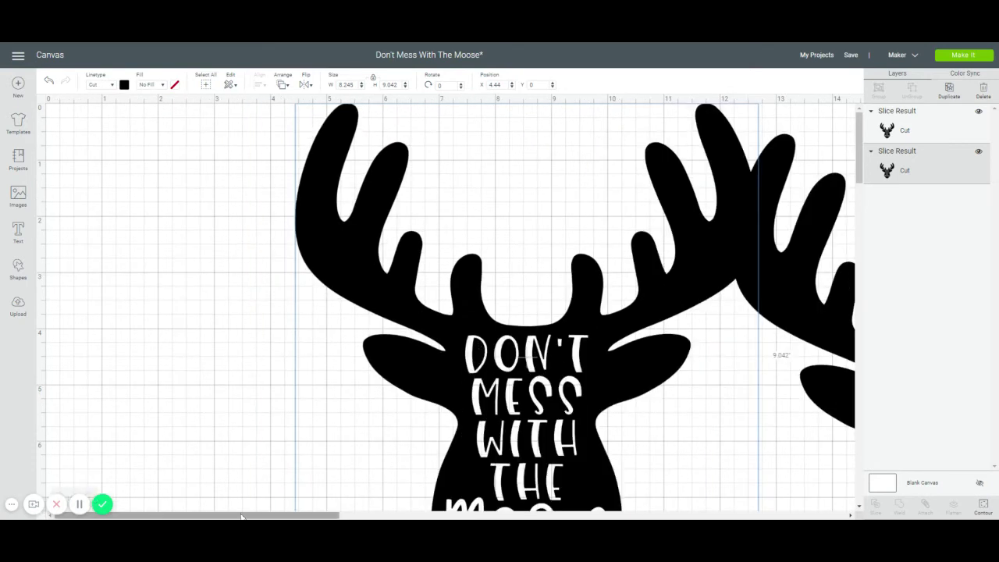
drag(242, 517, 337, 517)
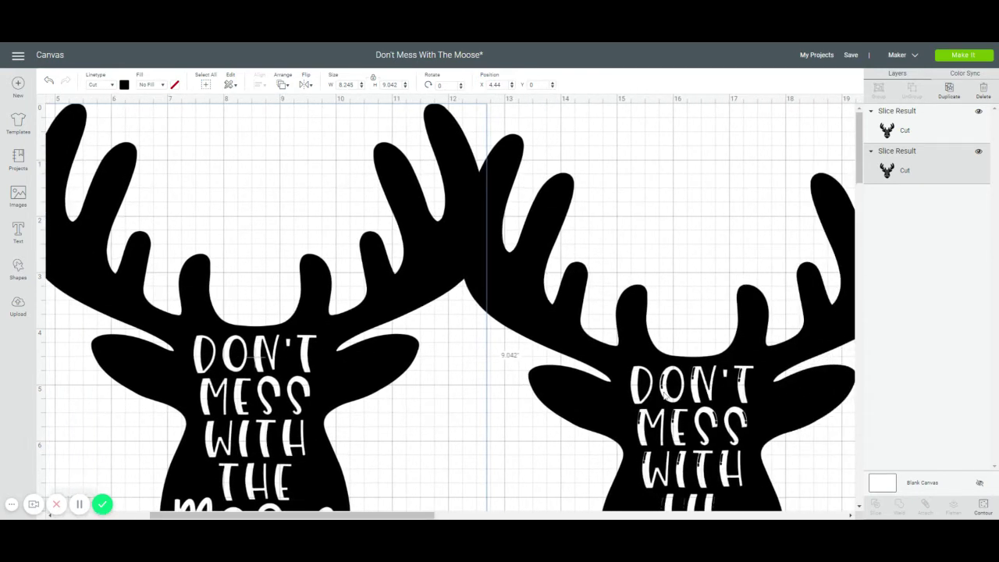
scroll(590, 361, down, 3)
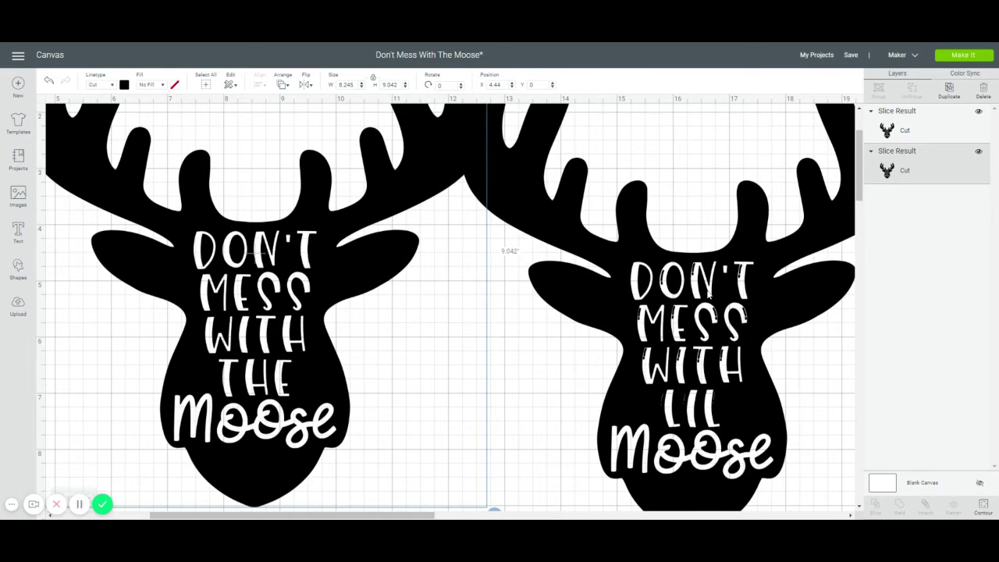
click(983, 505)
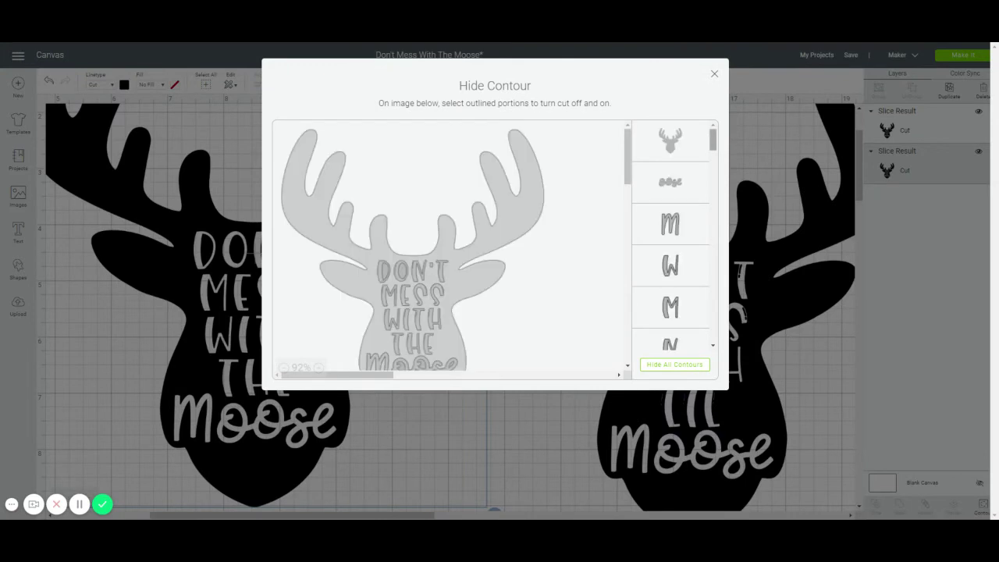
Hide the first batch of slash-shaped detail contours in the moose lettering.
drag(712, 140, 711, 243)
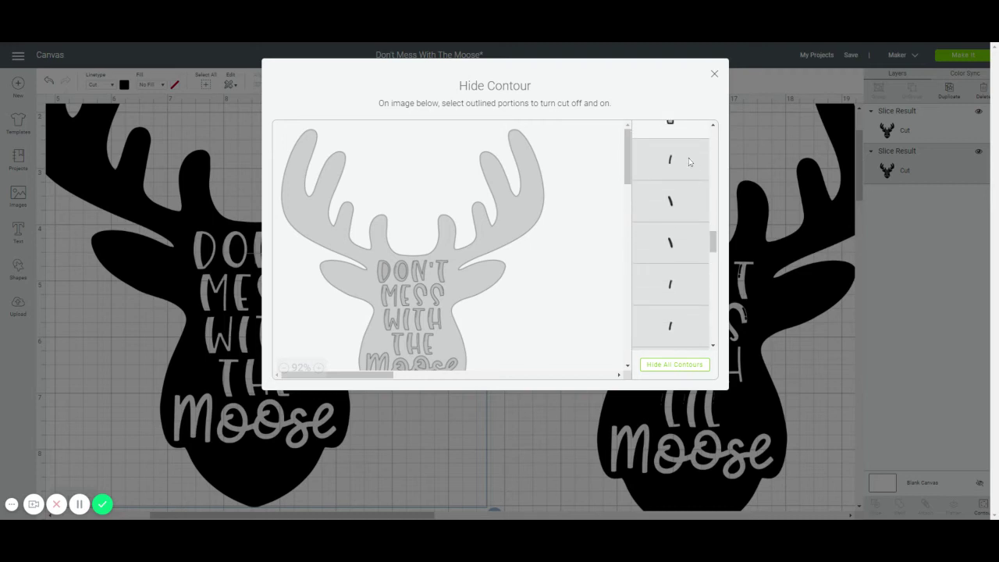
click(687, 160)
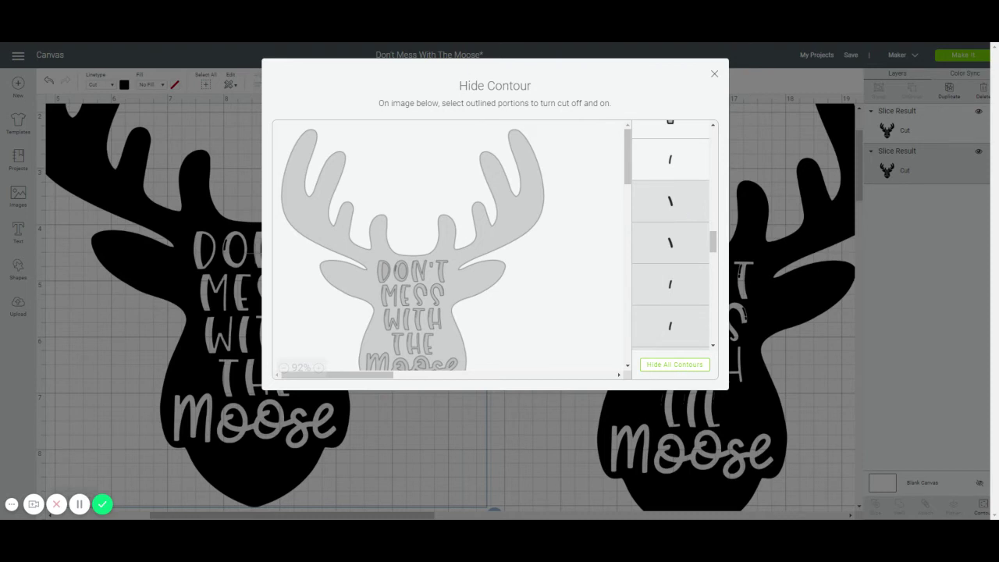
click(682, 209)
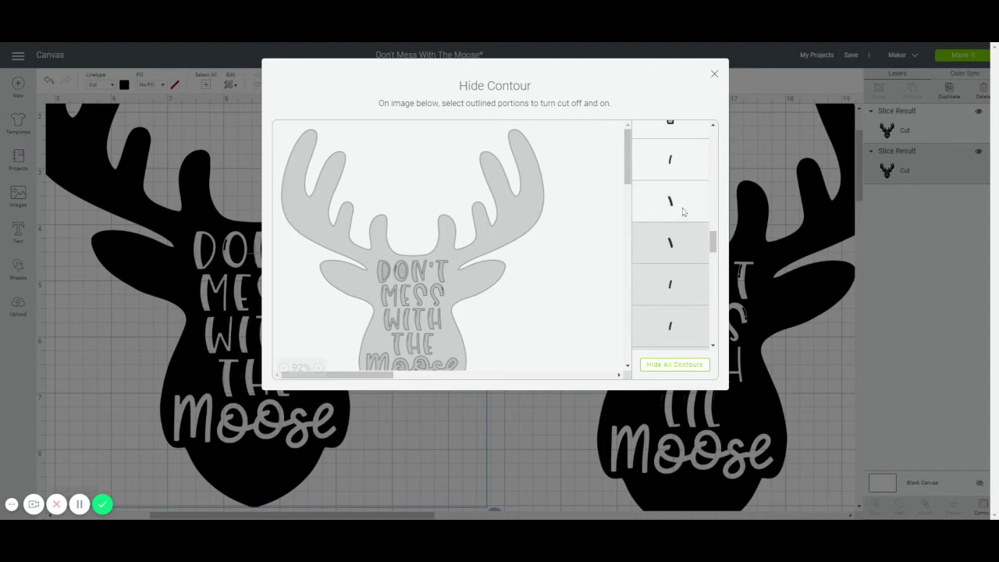
click(682, 245)
click(671, 286)
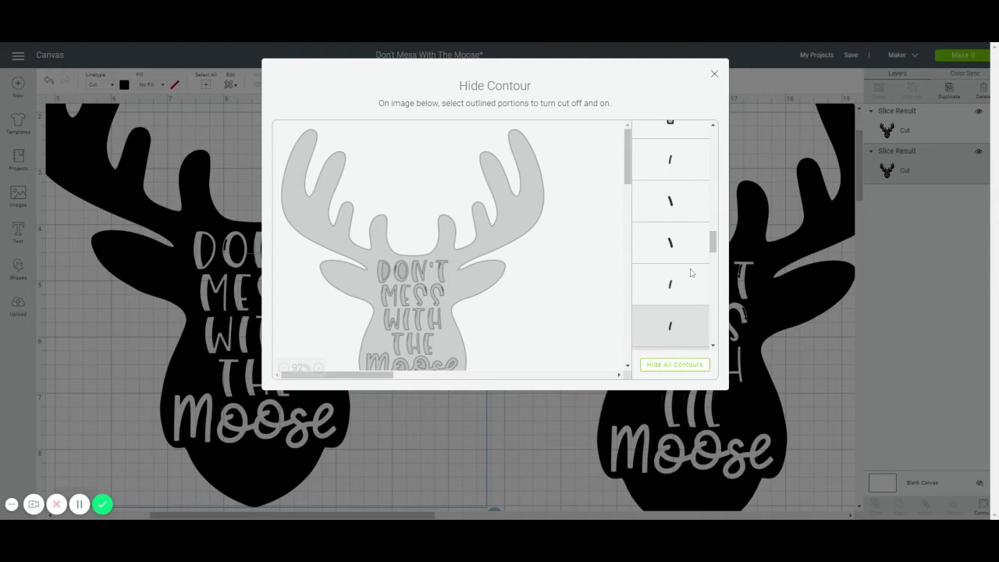
drag(712, 247, 712, 253)
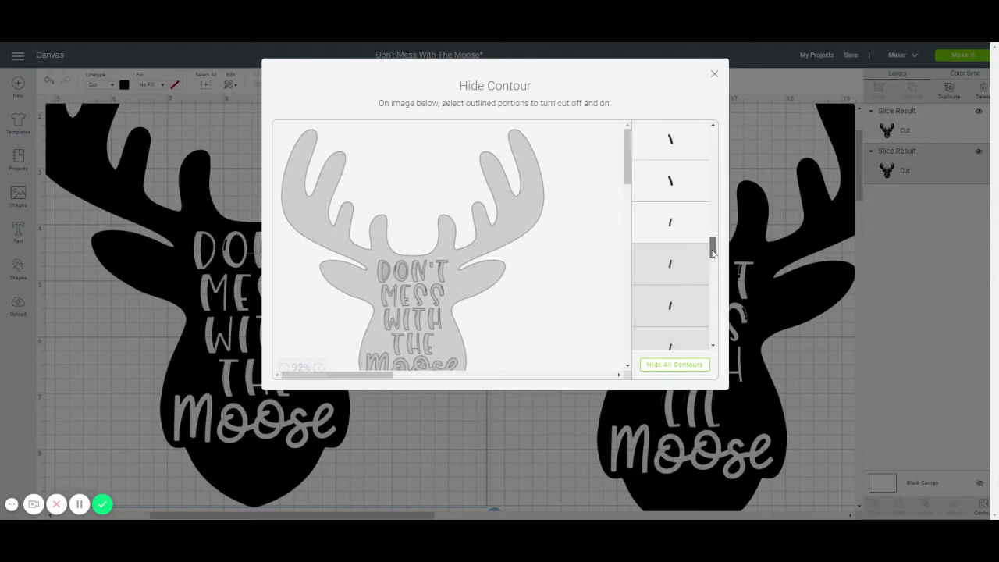
click(692, 258)
click(685, 304)
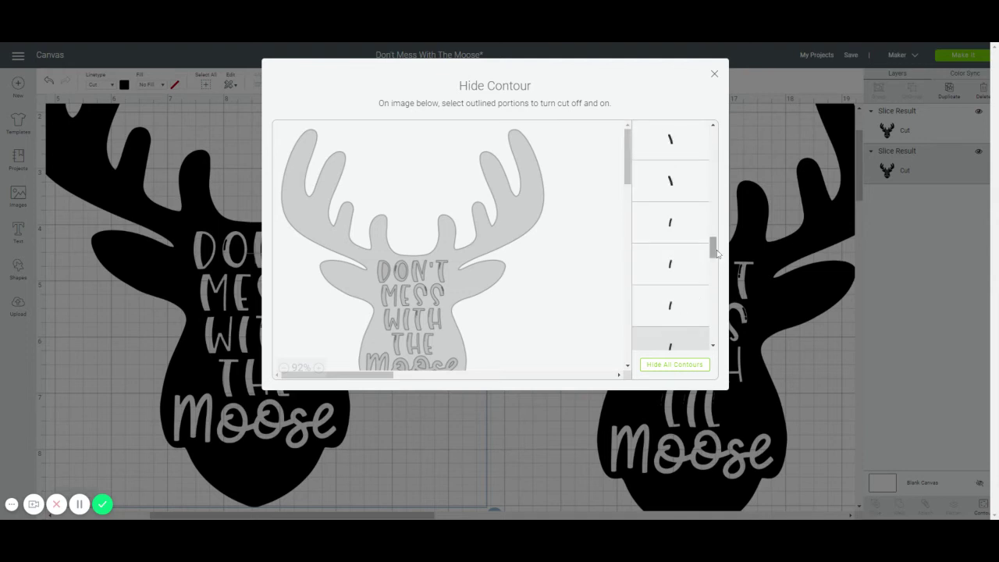
drag(712, 247, 712, 263)
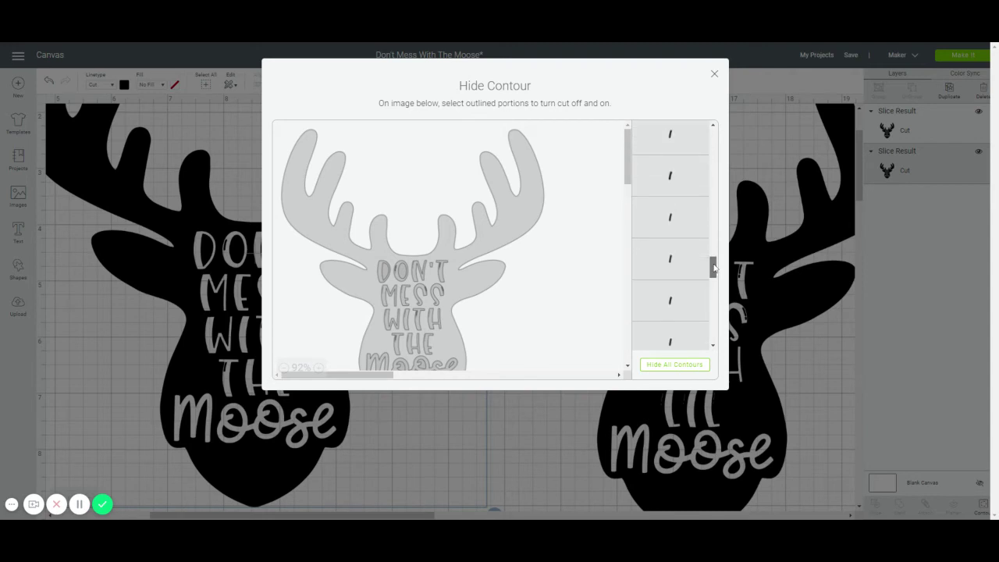
click(690, 194)
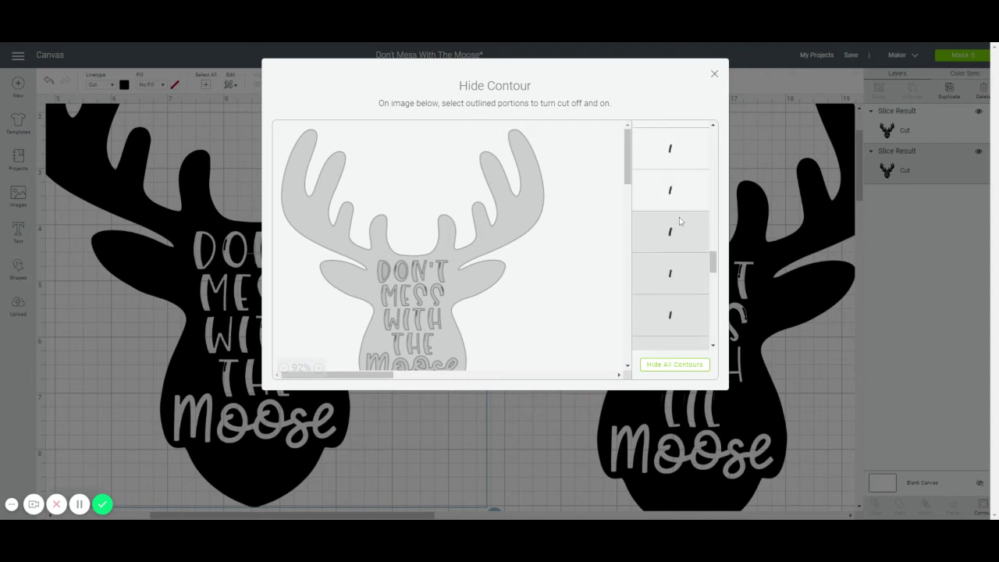
click(682, 226)
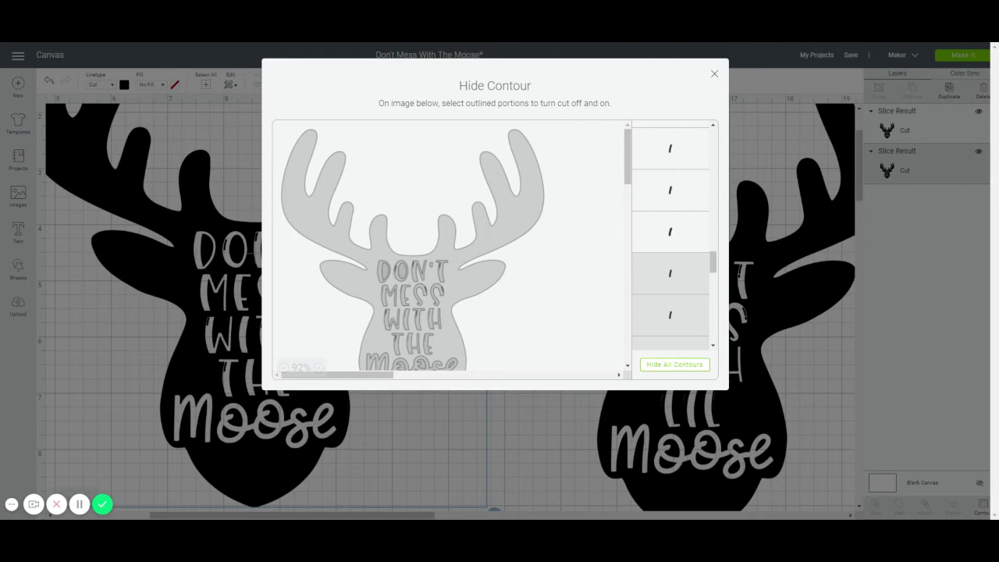
Hide the remaining slash-shaped contours higher up the thumbnail list.
click(677, 241)
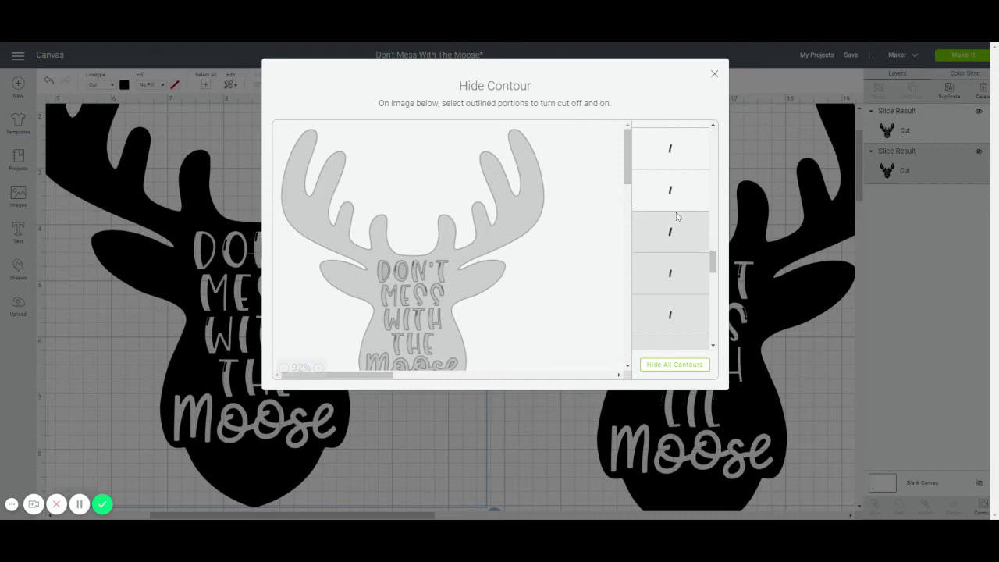
click(683, 198)
click(688, 160)
scroll(687, 164, up, 1)
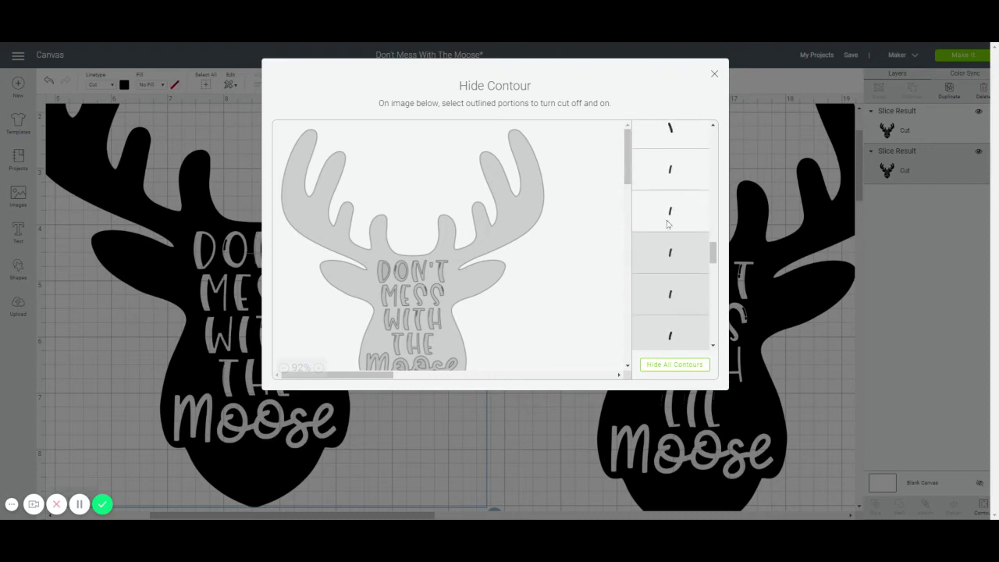
scroll(673, 181, up, 1)
scroll(673, 181, up, 1)
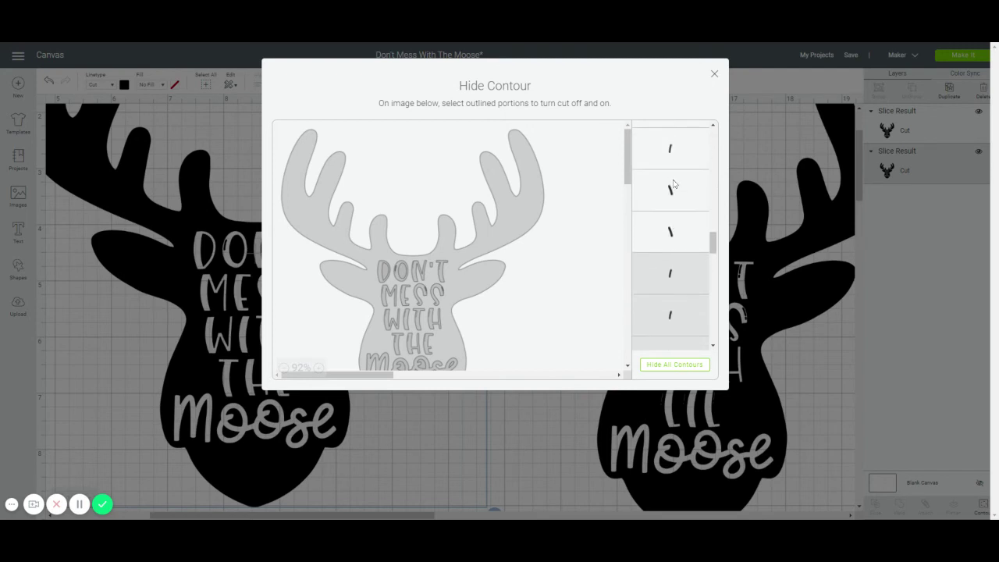
click(675, 200)
click(672, 242)
click(693, 148)
scroll(682, 195, up, 4)
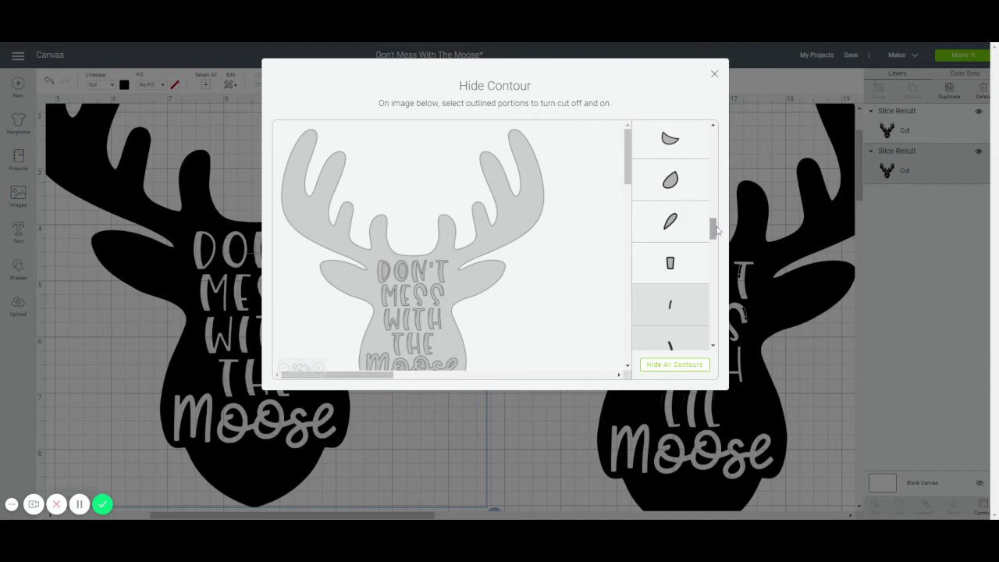
Select the Lil Moose design and open its Hide Contour window.
click(714, 75)
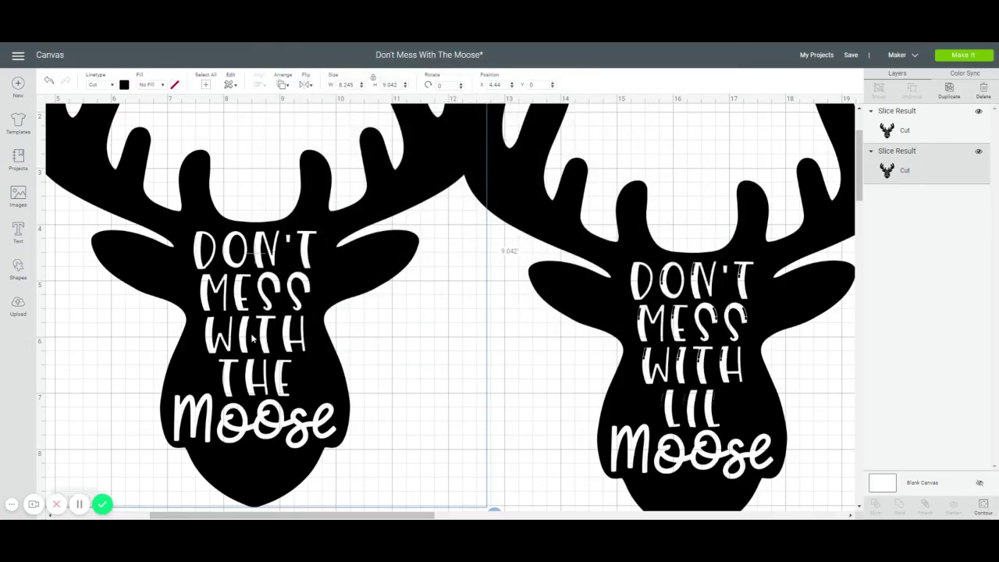
click(693, 323)
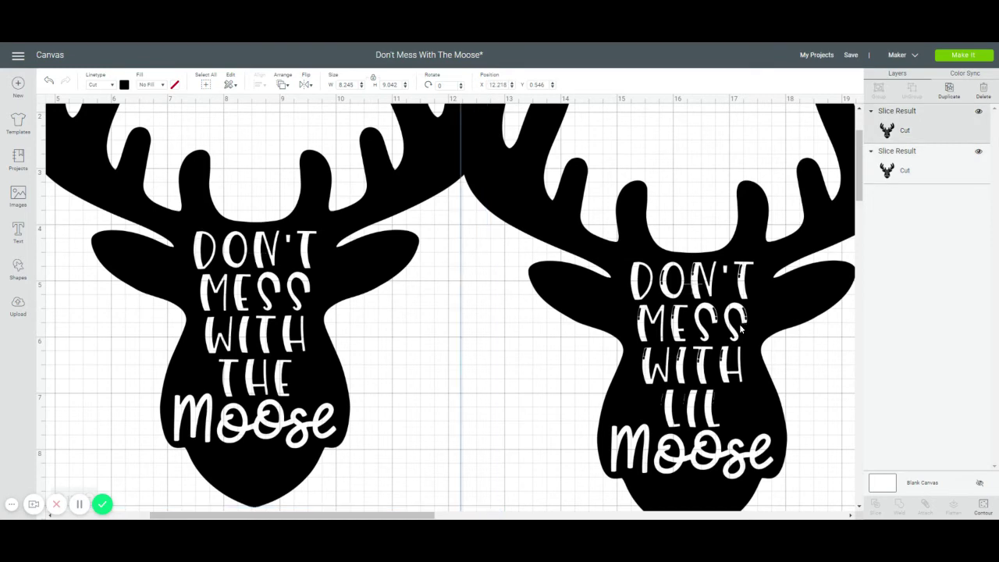
click(982, 506)
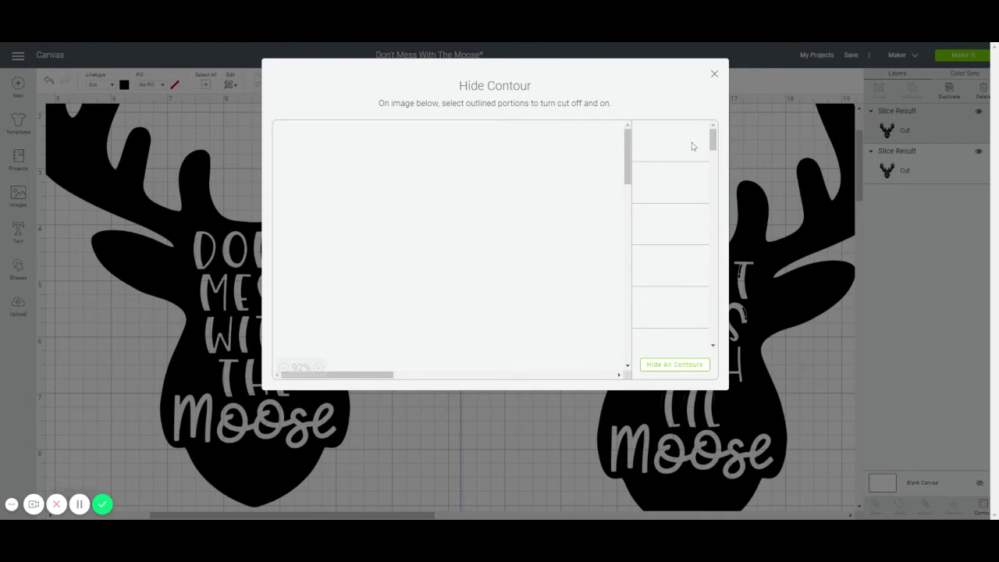
drag(713, 141, 712, 183)
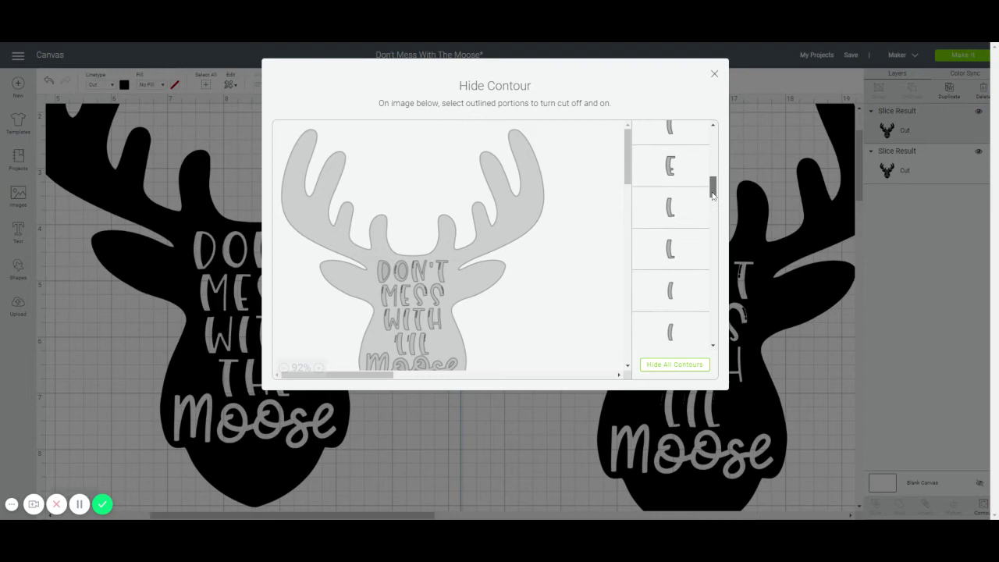
drag(711, 195, 703, 240)
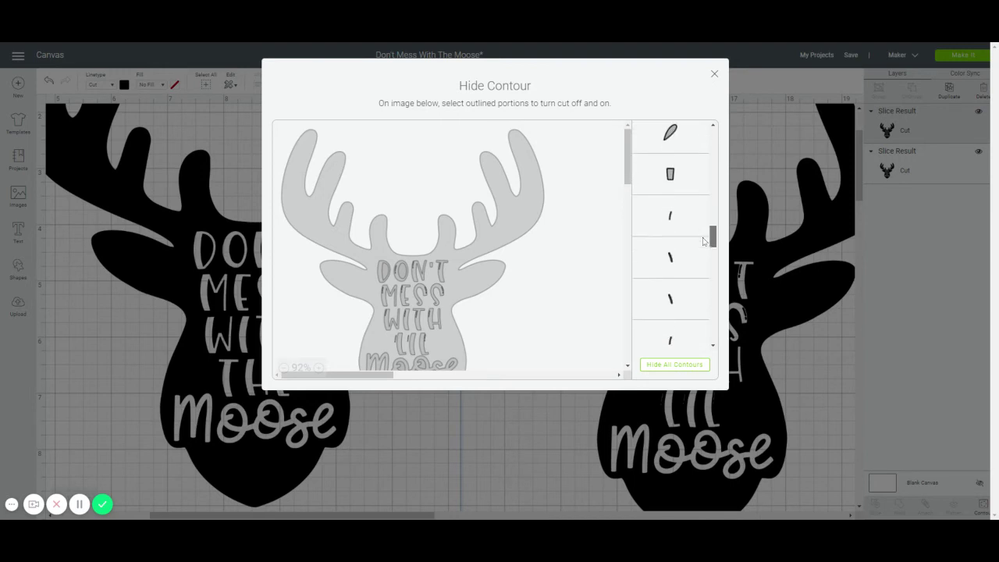
Hide the first seven slash-shaped detail contours of Lil Moose.
click(675, 210)
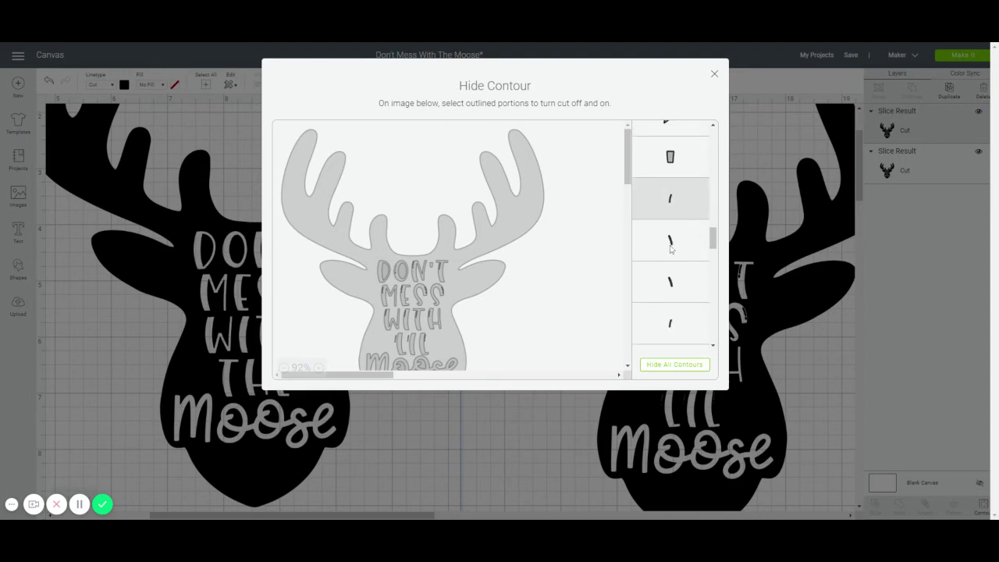
click(673, 249)
click(673, 287)
click(673, 334)
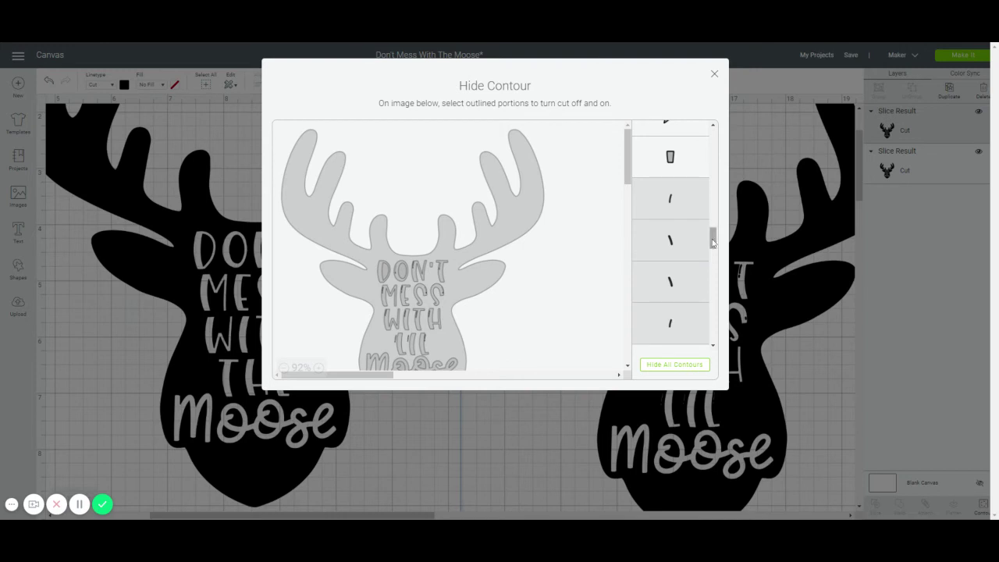
drag(711, 238, 713, 270)
click(685, 257)
click(683, 288)
click(673, 328)
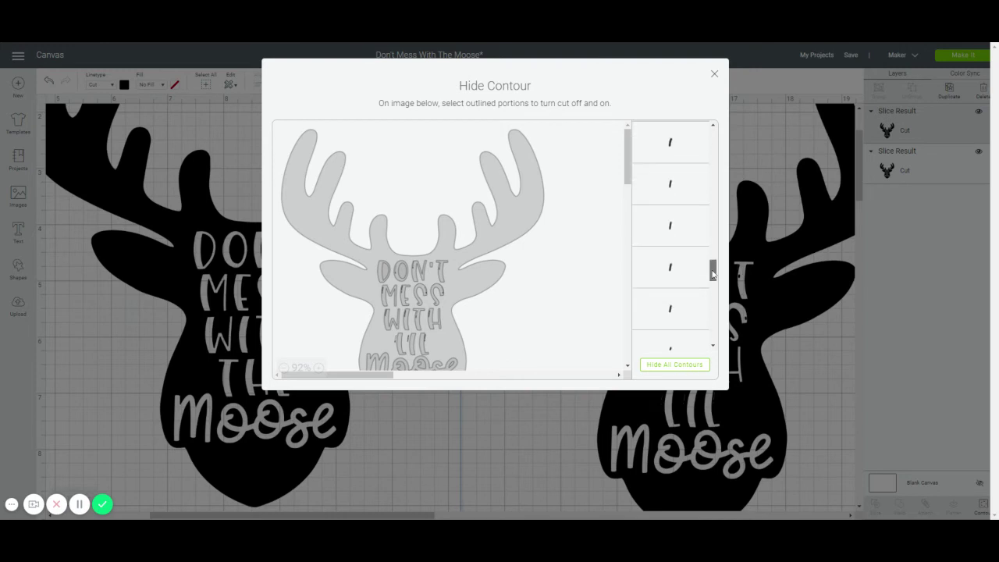
Hide the remaining slash-shaped contours further down the contour list.
click(689, 153)
click(681, 201)
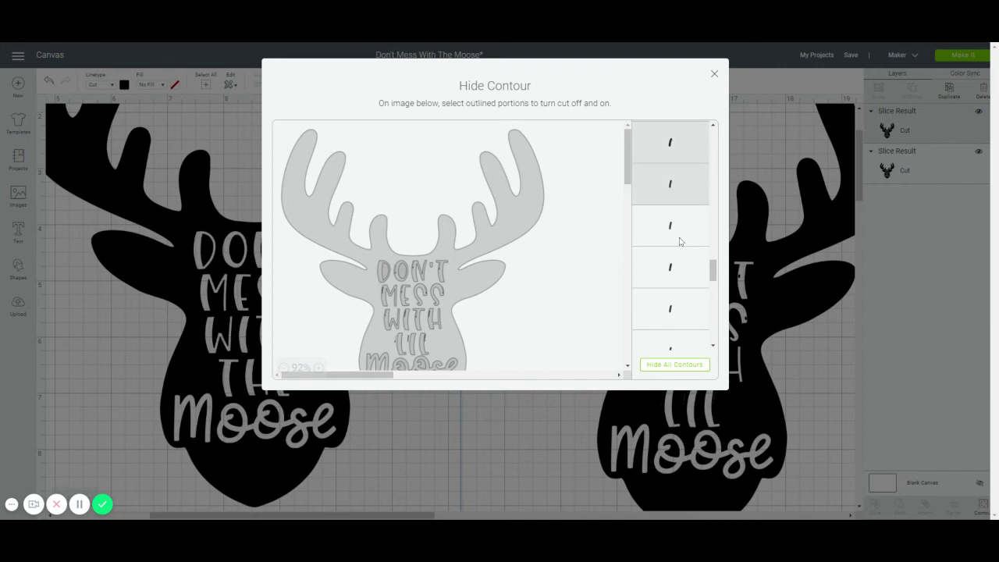
click(682, 241)
click(679, 267)
click(664, 320)
drag(714, 272, 711, 279)
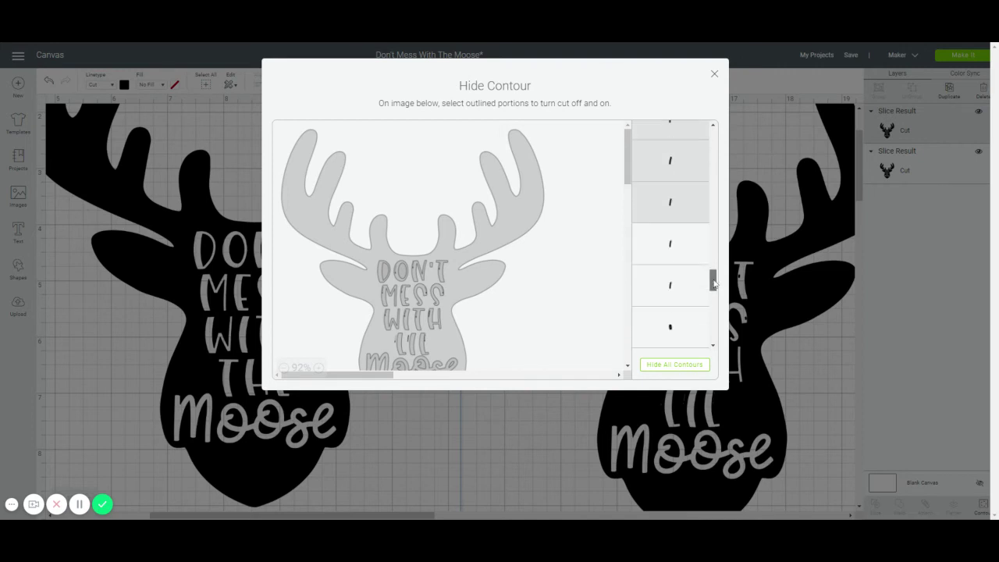
click(696, 246)
click(691, 289)
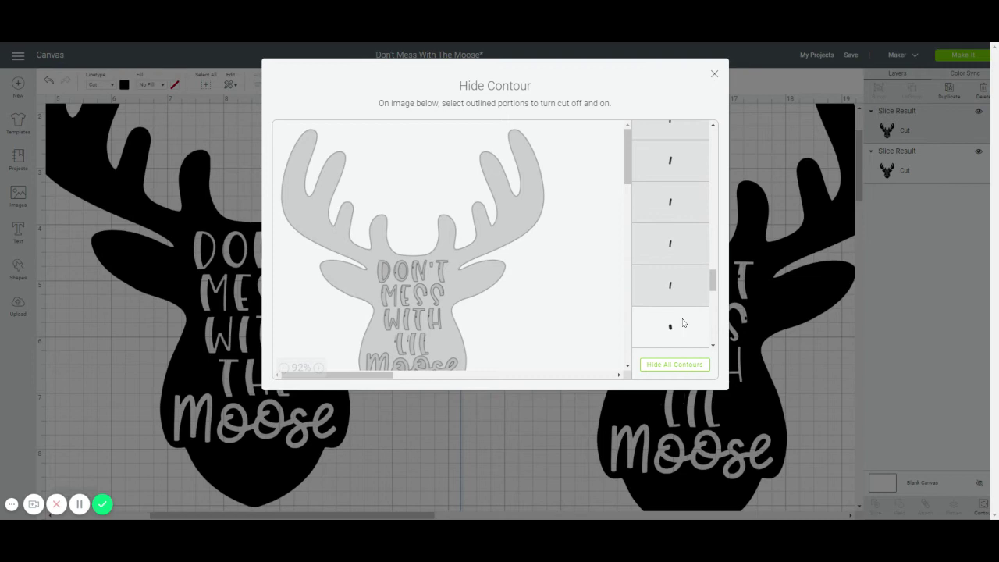
Hide the first seven small dot contours in the Lil Moose design.
click(682, 322)
scroll(682, 323, down, 3)
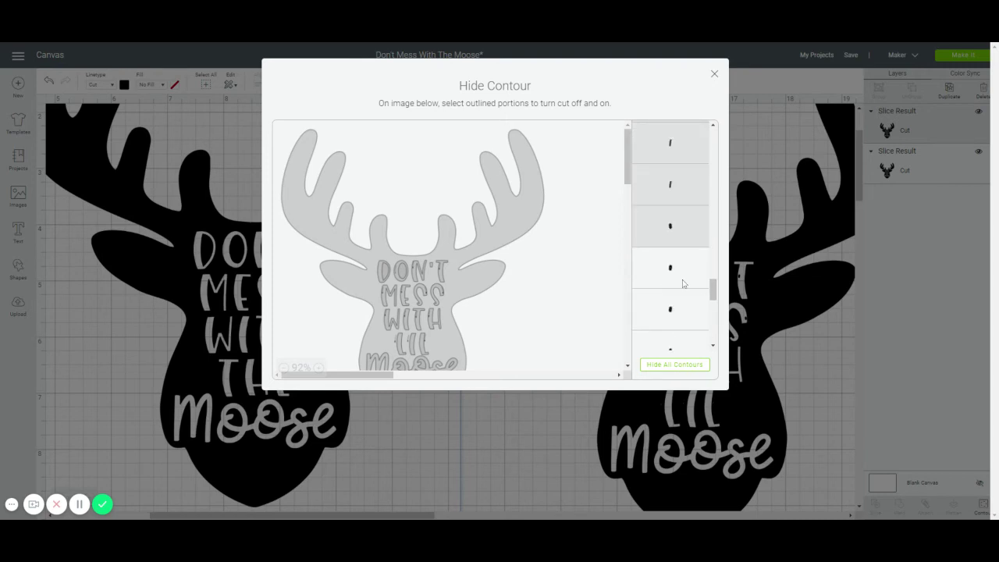
click(683, 283)
click(680, 307)
click(672, 345)
drag(714, 289, 711, 301)
click(680, 258)
click(678, 298)
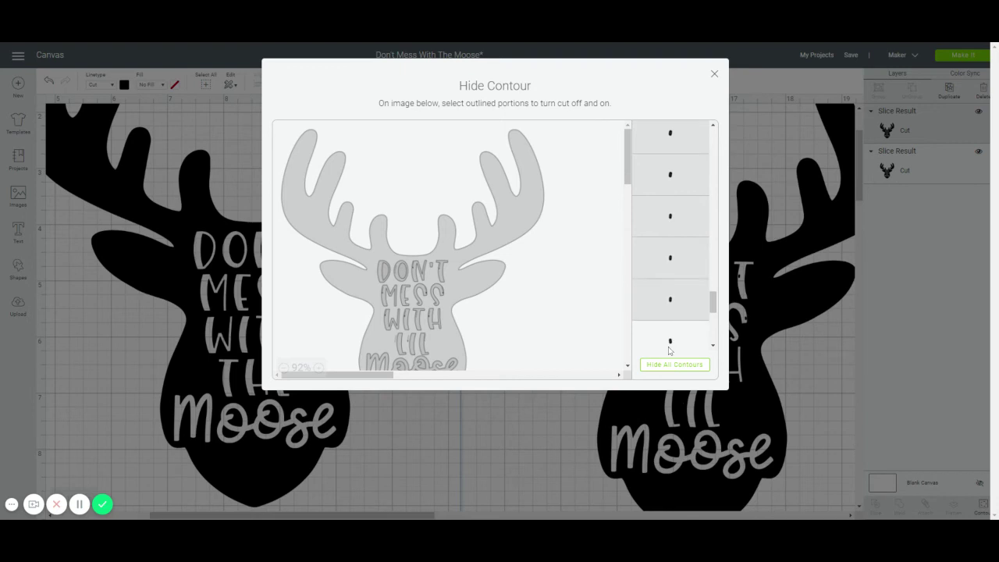
click(670, 348)
Hide the last six dot contours and return to the canvas.
drag(712, 306, 712, 325)
click(686, 193)
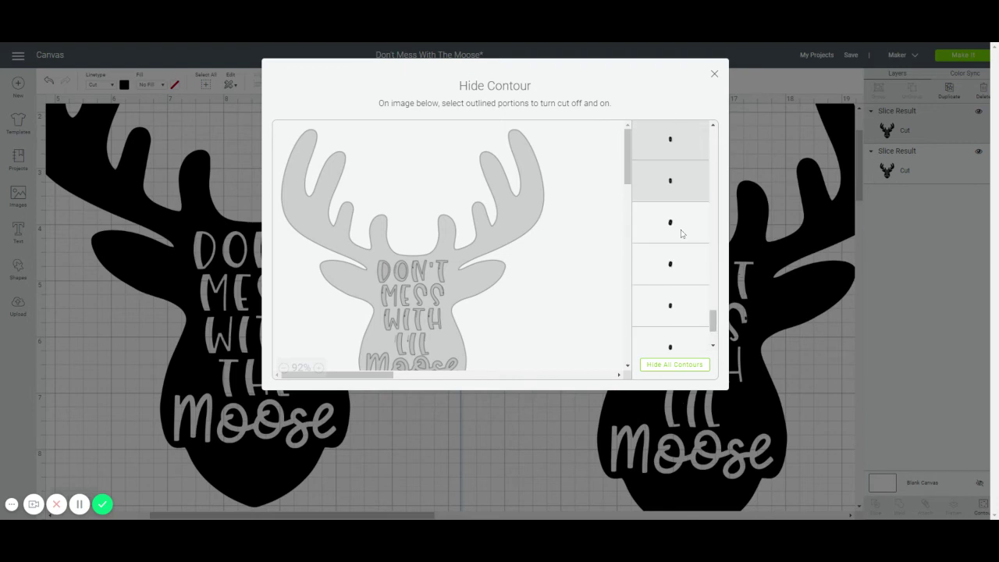
click(682, 233)
click(680, 277)
click(678, 307)
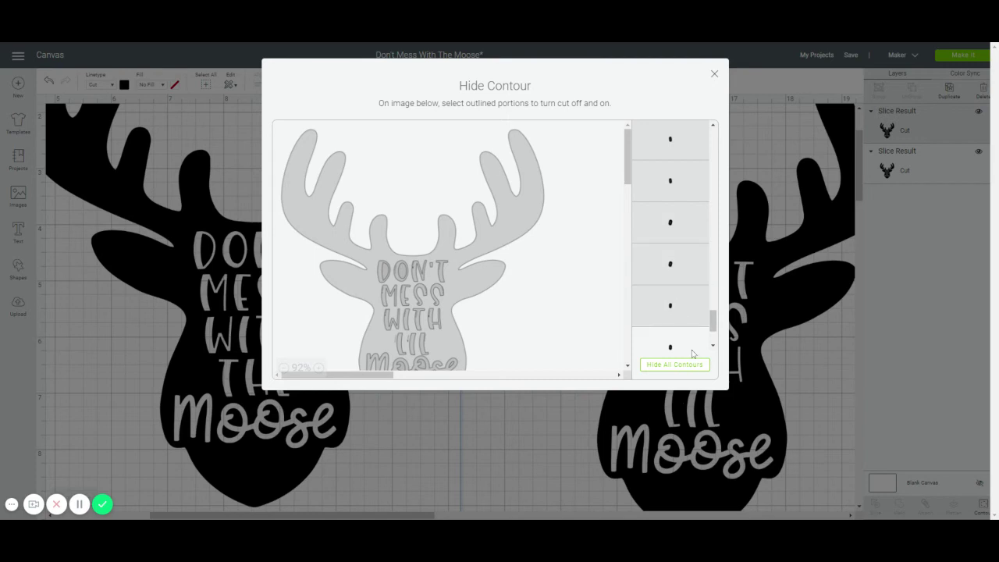
drag(713, 323, 713, 341)
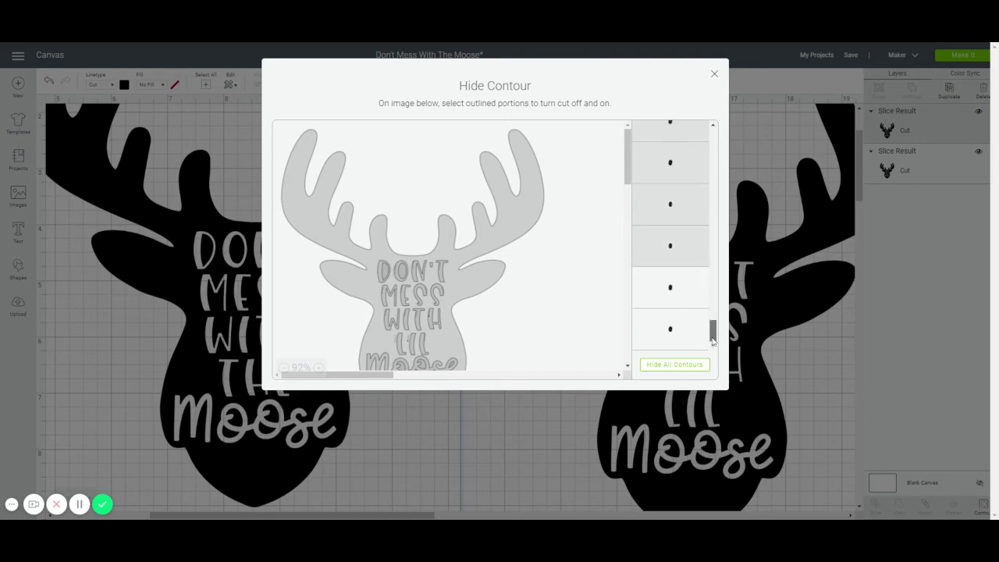
click(692, 290)
click(682, 333)
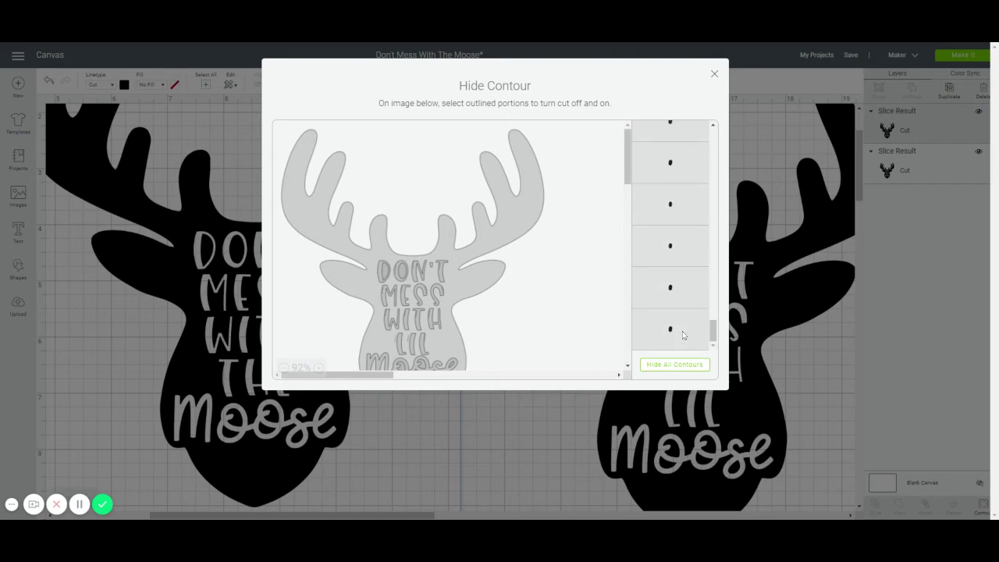
click(714, 73)
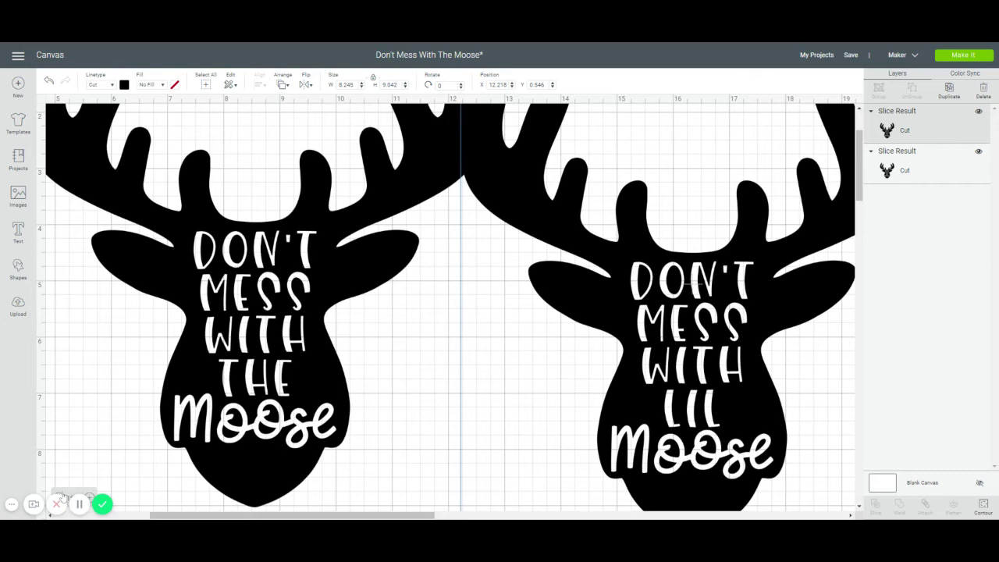
Zoom out and place the two moose designs side by side in view.
key(ctrl+minus)
scroll(59, 498, up, 1)
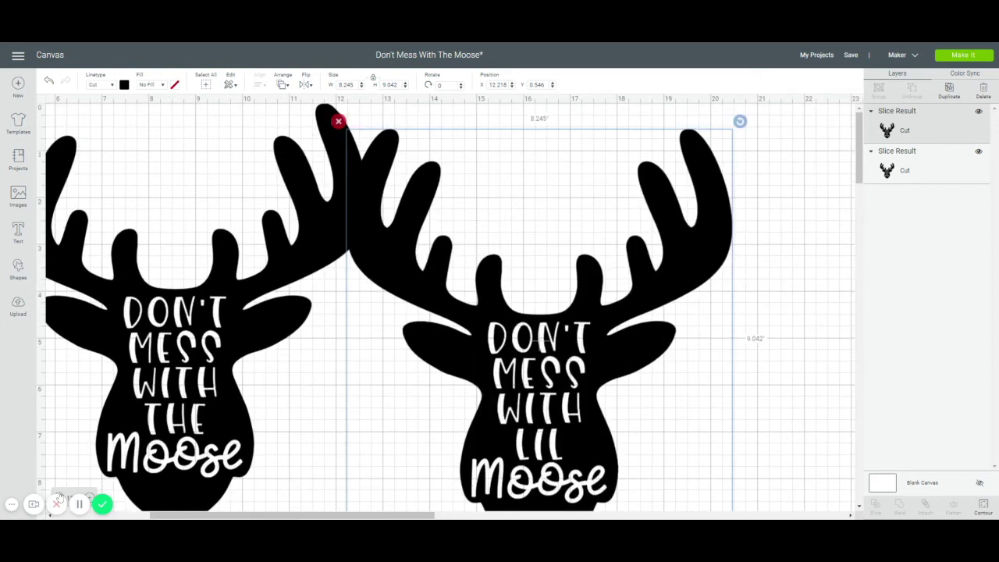
key(ctrl+minus)
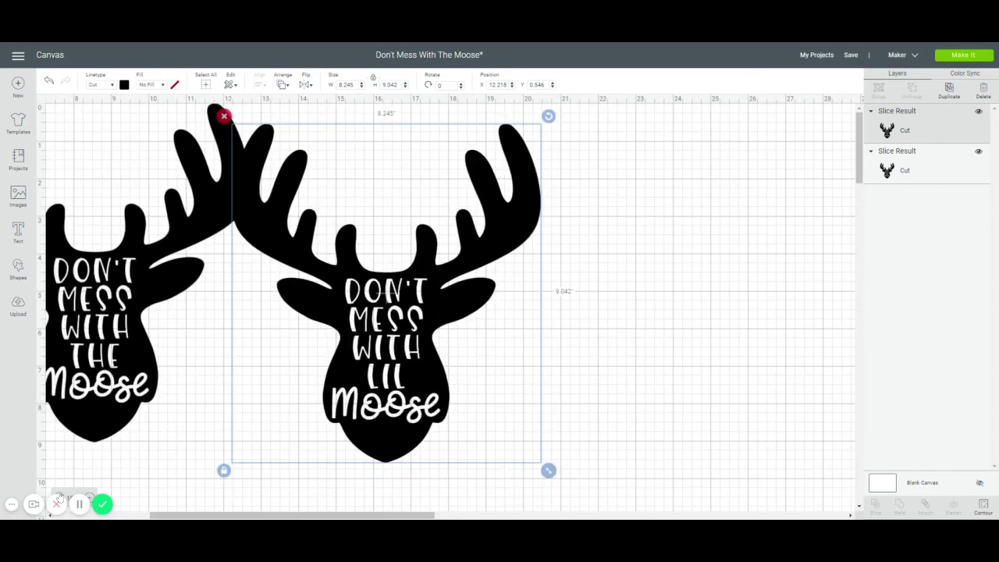
click(174, 306)
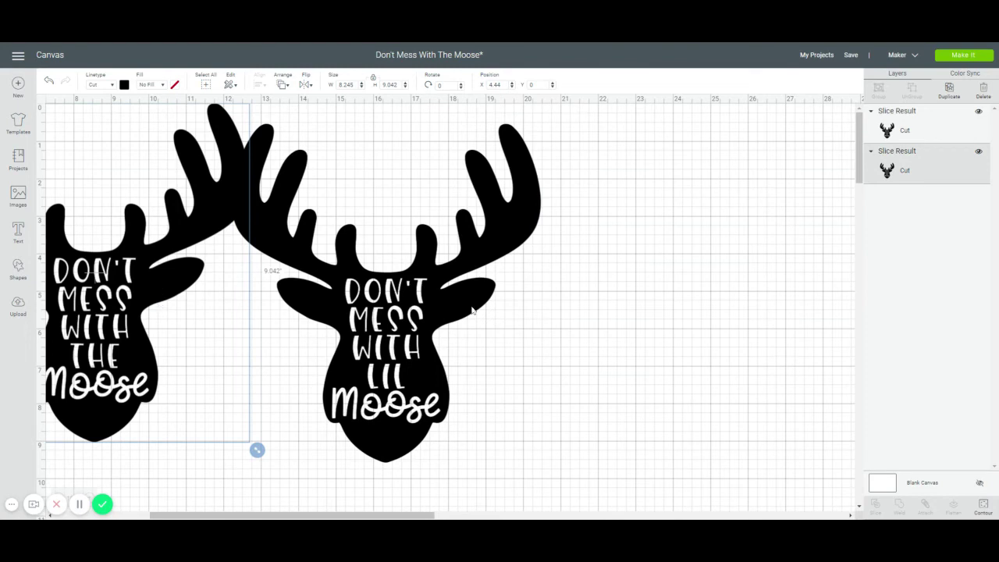
drag(472, 310, 672, 317)
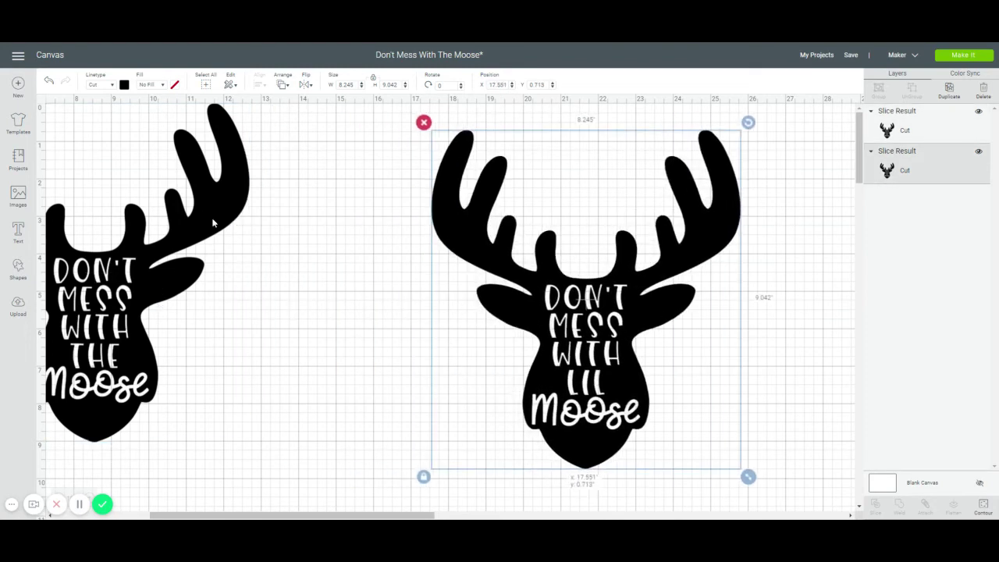
drag(205, 218, 328, 244)
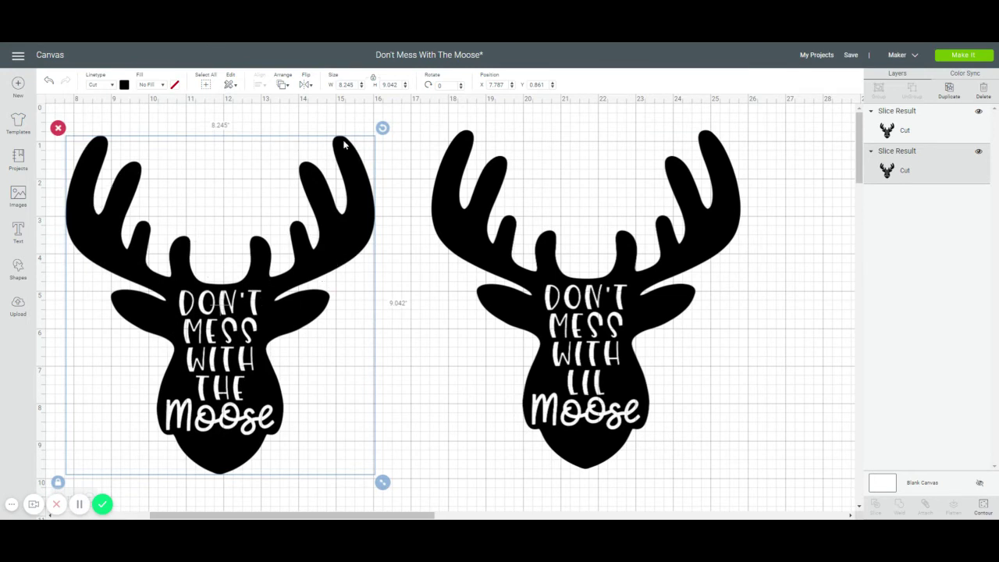
Set the Lil Moose height to 6 and move it down beside the larger moose.
click(592, 343)
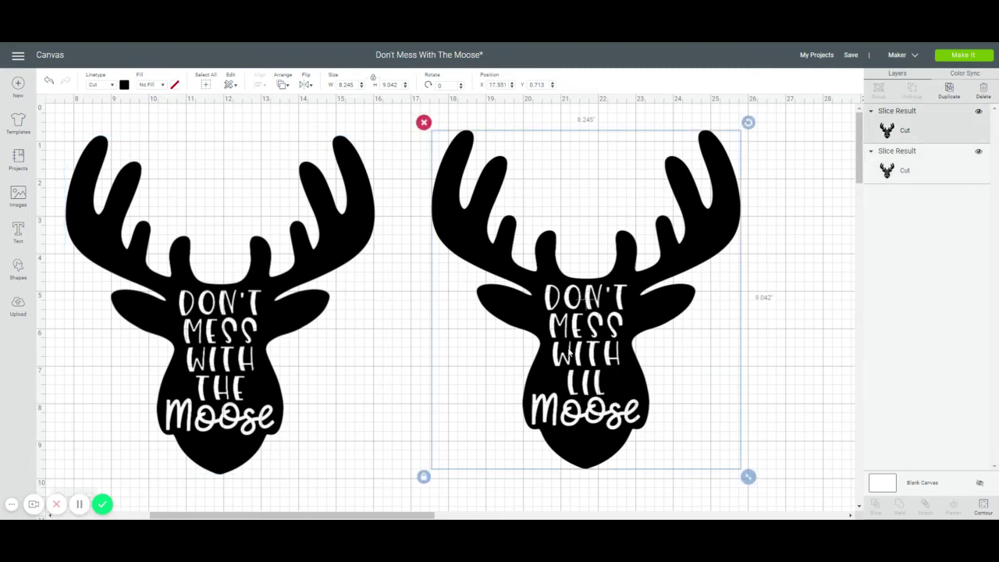
click(390, 84)
text(6)
click(439, 85)
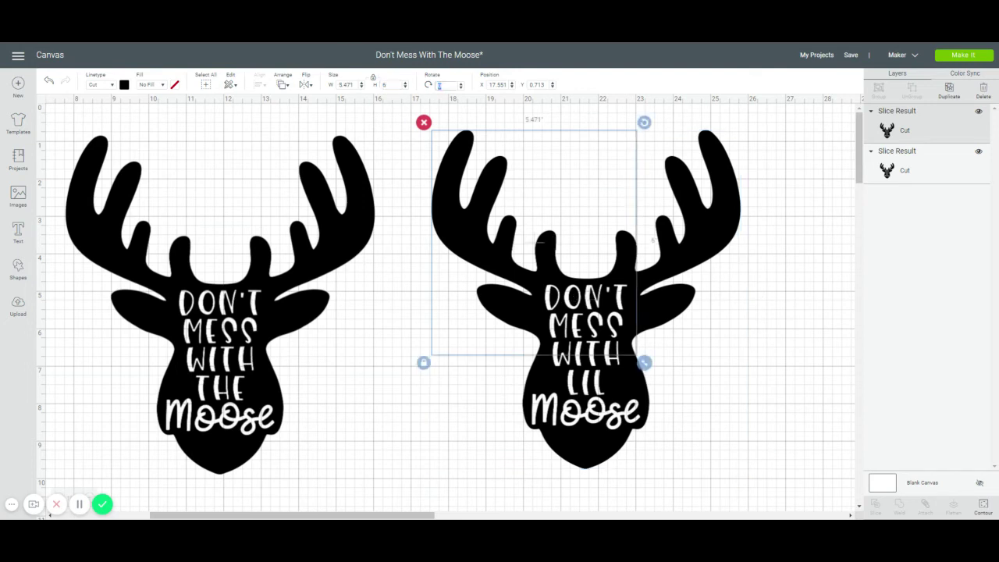
drag(531, 232, 500, 363)
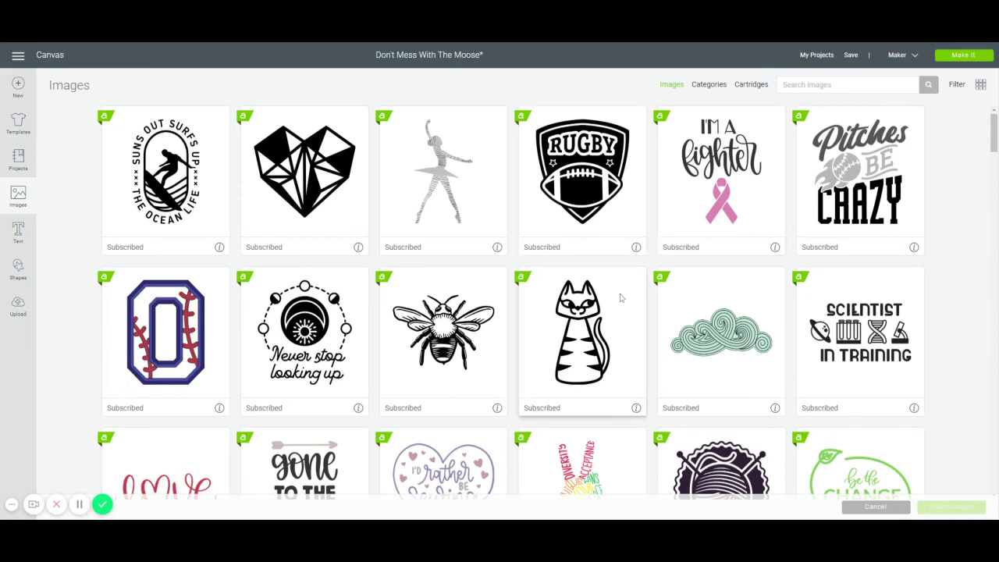
Insert the green Be The Change image (4.706 × 4) from Images onto the canvas.
scroll(620, 297, down, 2)
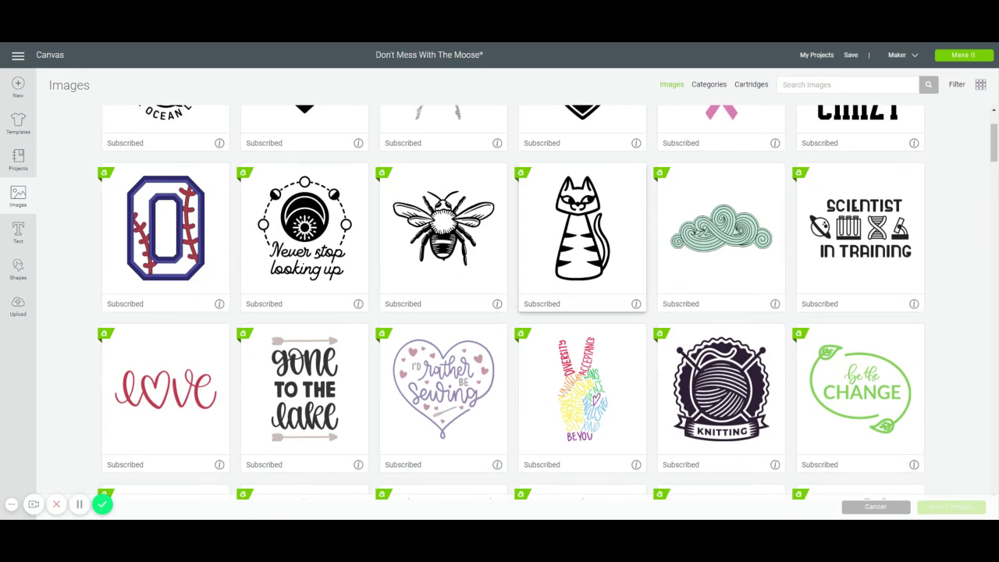
click(895, 396)
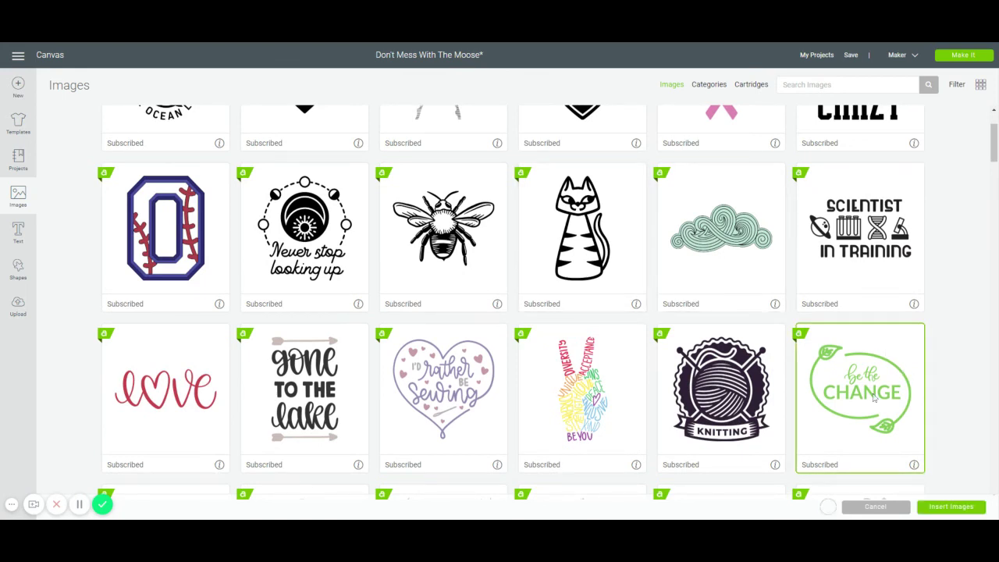
click(950, 507)
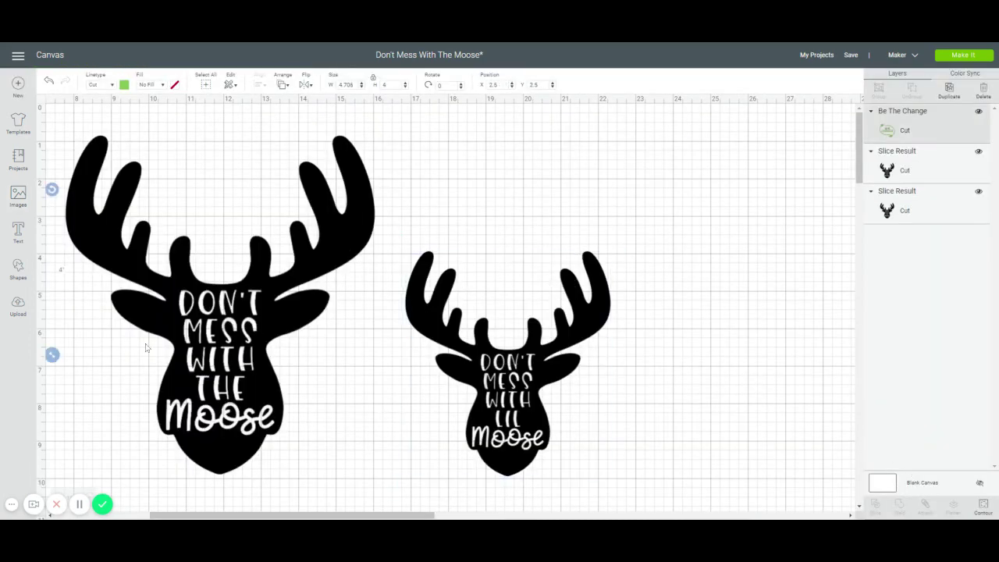
drag(322, 515, 236, 515)
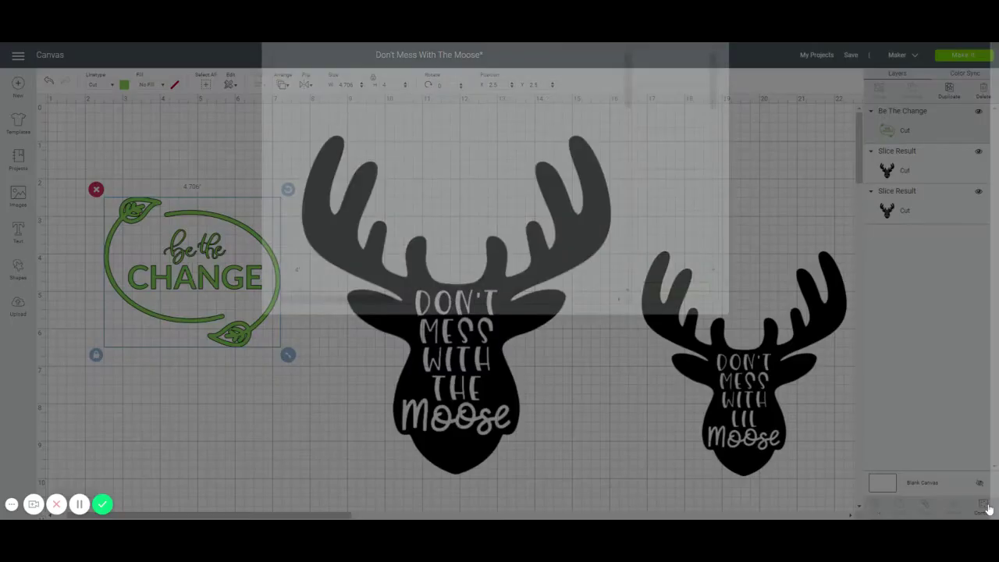
Hide the 'be' and 'the' script contours and the top-left leaf veins, leaving CHANGE.
click(983, 506)
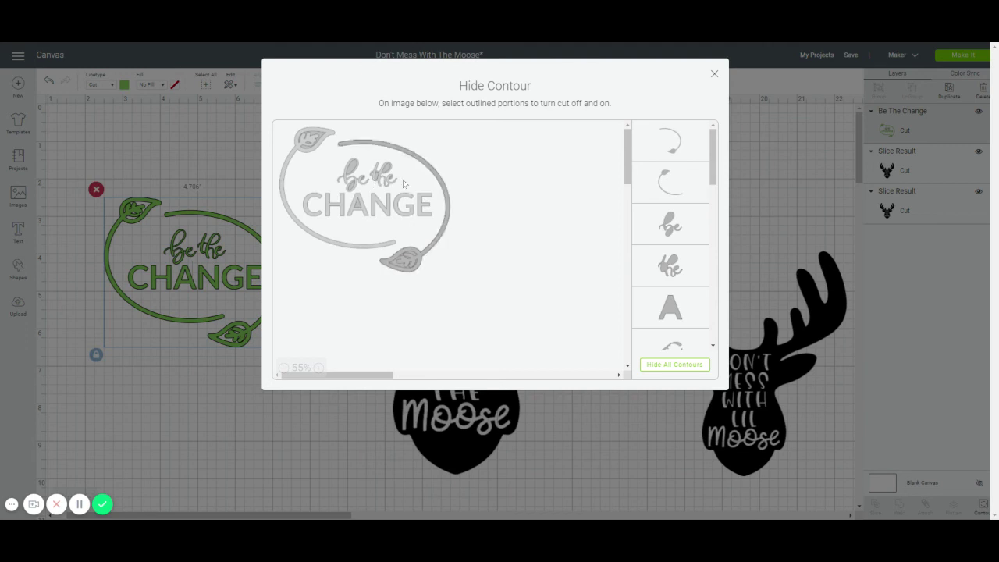
click(691, 227)
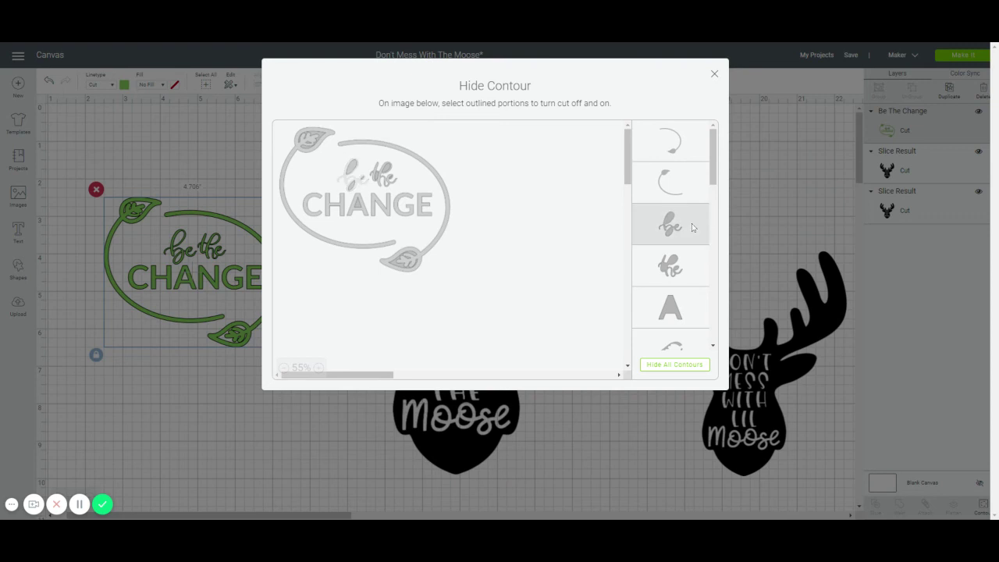
click(687, 266)
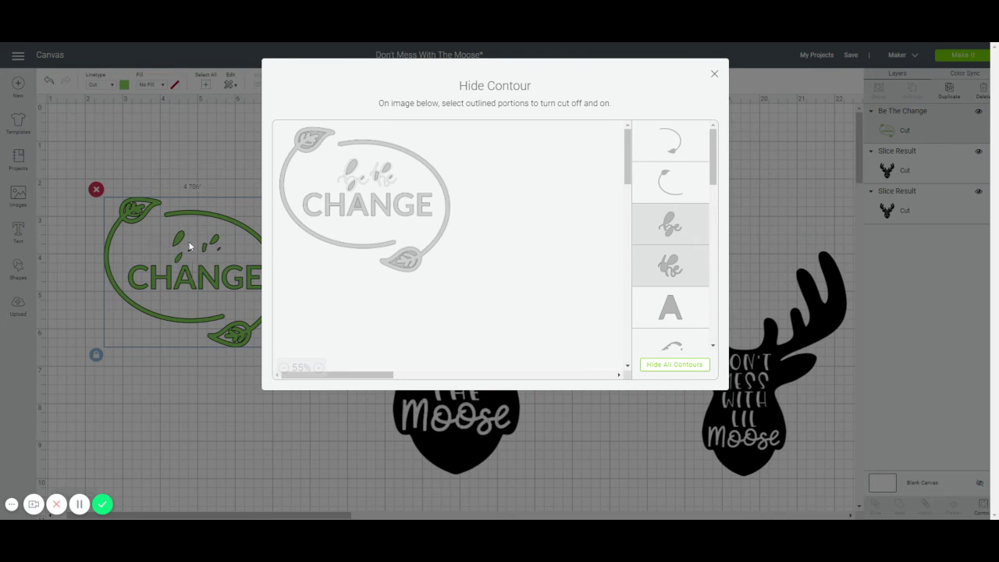
click(352, 170)
click(362, 181)
click(377, 178)
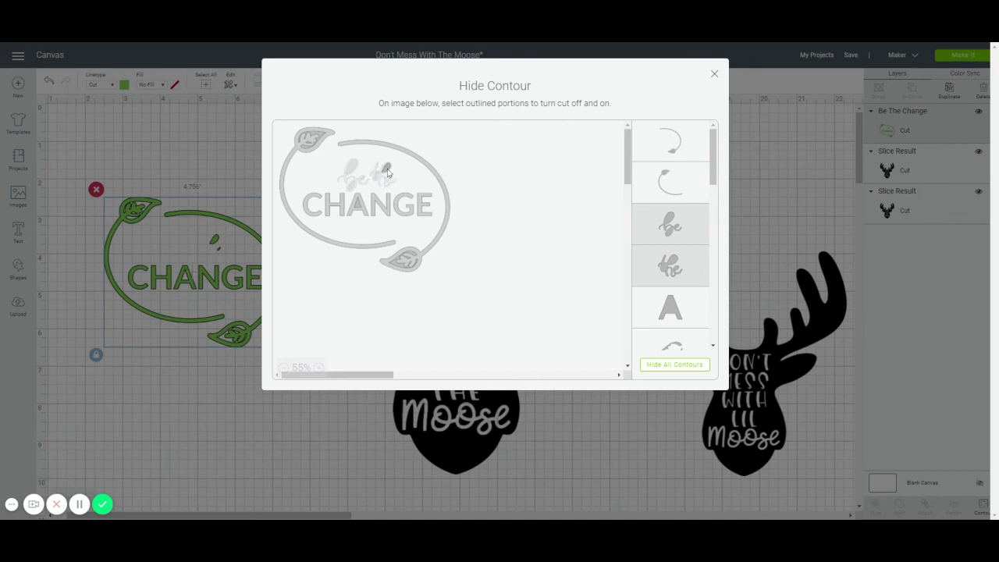
click(388, 171)
click(322, 137)
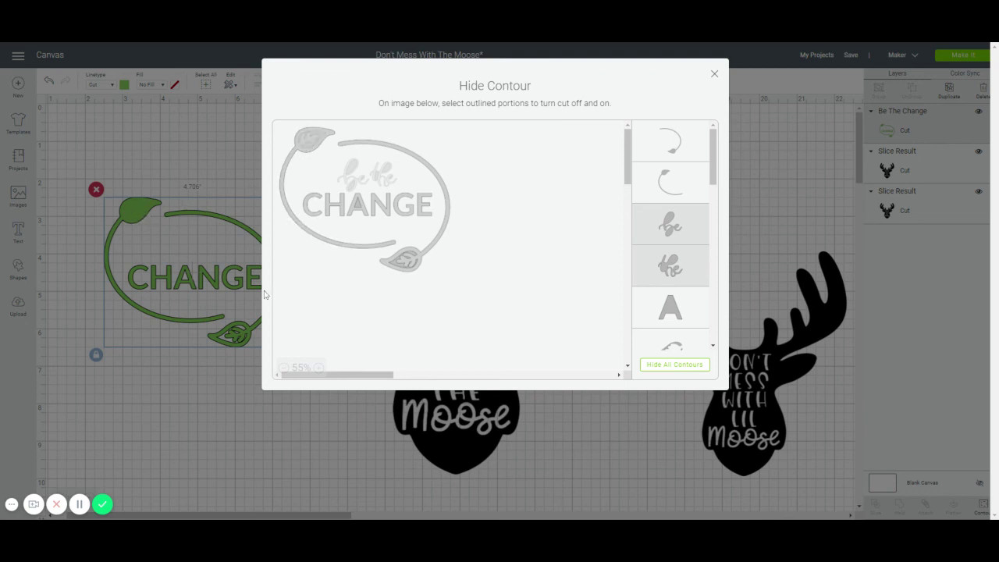
click(712, 75)
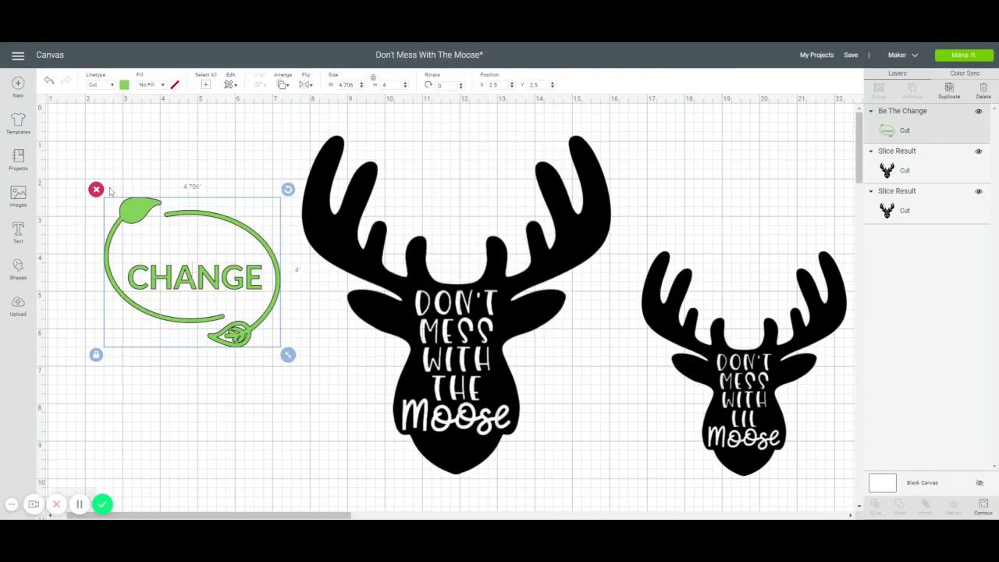
Delete the Be The Change image and save as 'Don't Mess With The Moose and Lil Moose'.
click(96, 189)
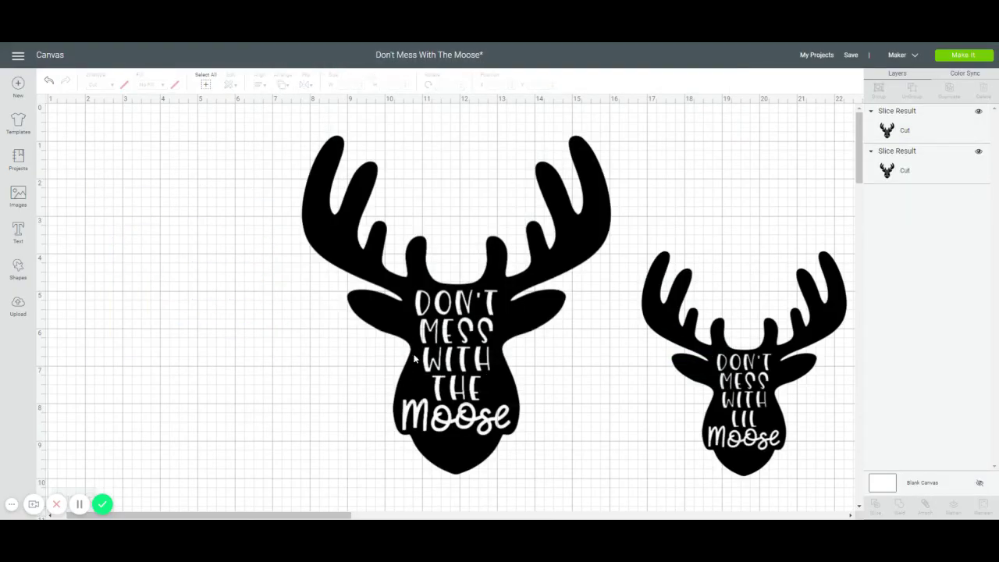
click(850, 58)
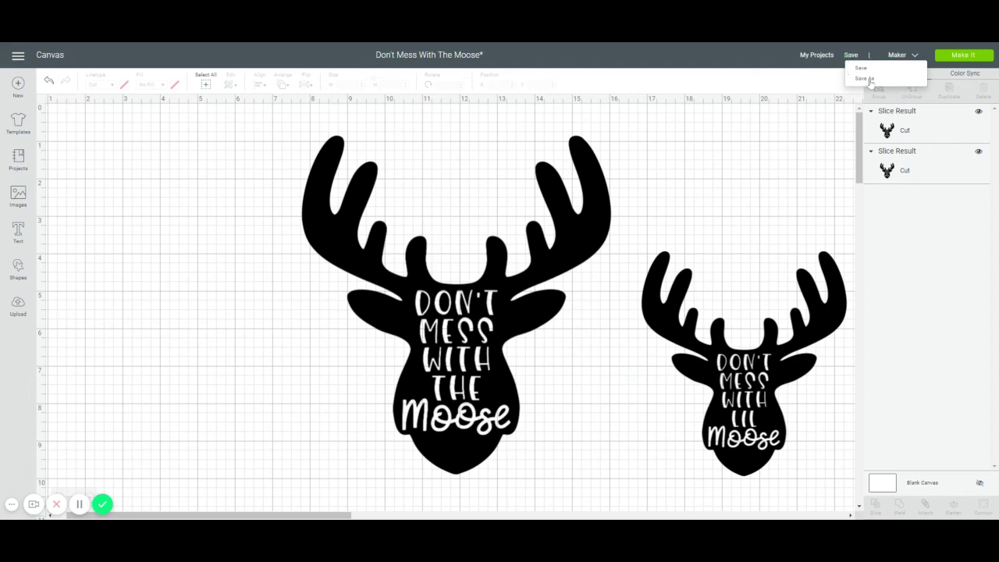
click(864, 79)
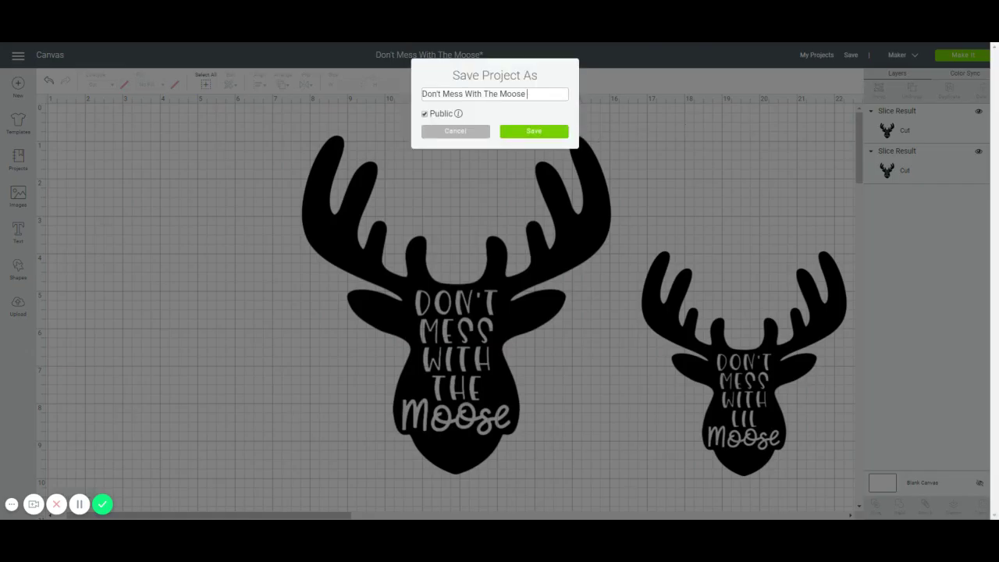
text(and Lil Moose)
key(Return)
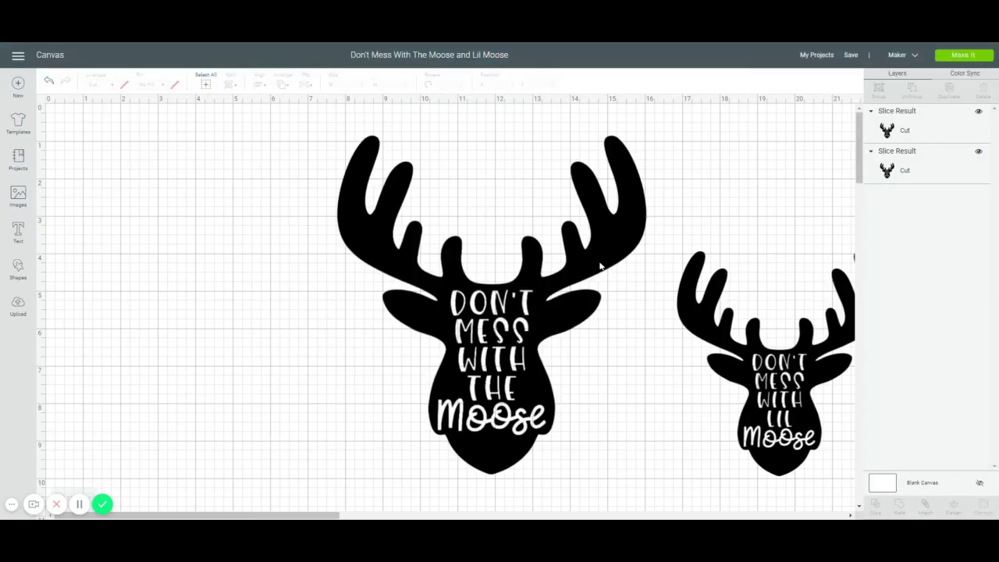
Move the large moose left and the Lil Moose beside it at X 12.69, Y 4.157.
drag(598, 266, 453, 266)
drag(788, 387, 631, 396)
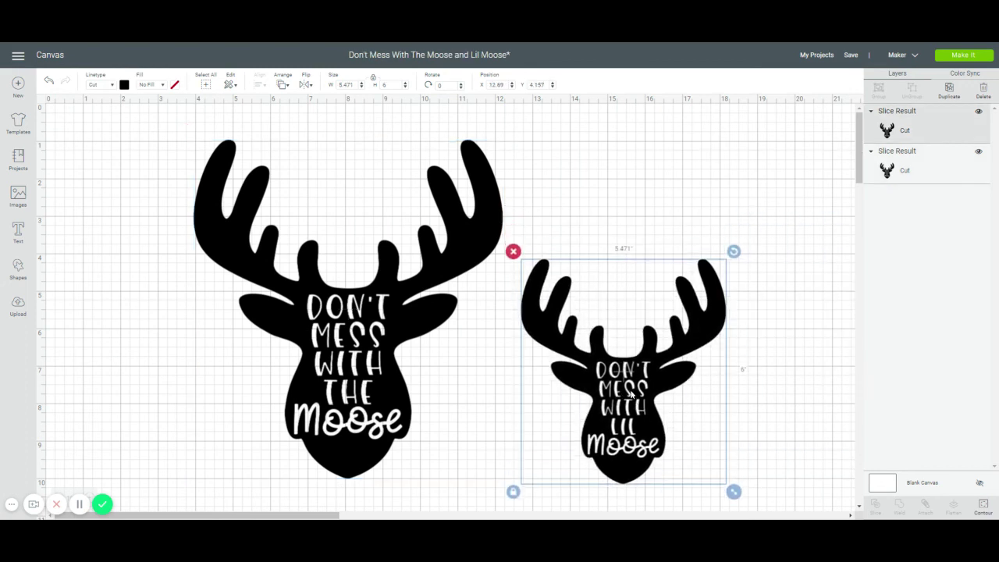